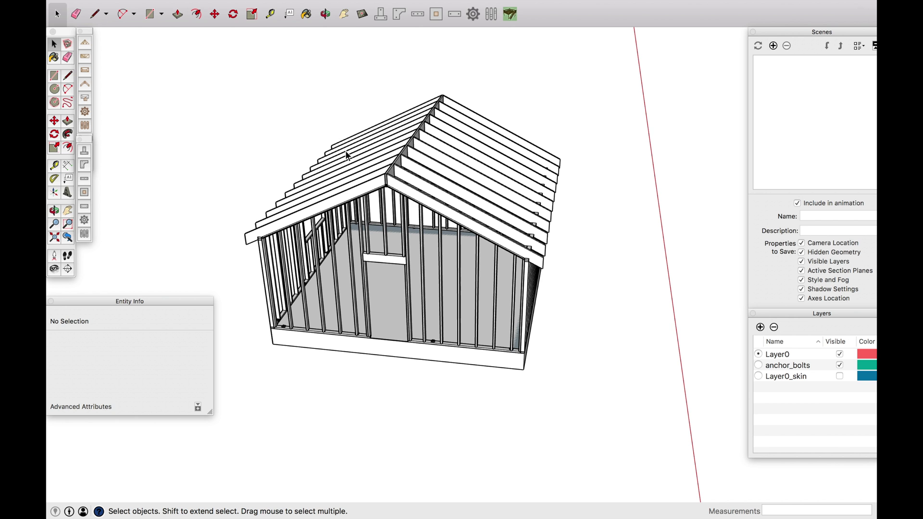
Step: Orbit and zoom to a raised three-quarter view of the framed shed from its front corner
middle_click_drag(387, 150, 418, 161)
scroll(385, 155, "up", 2)
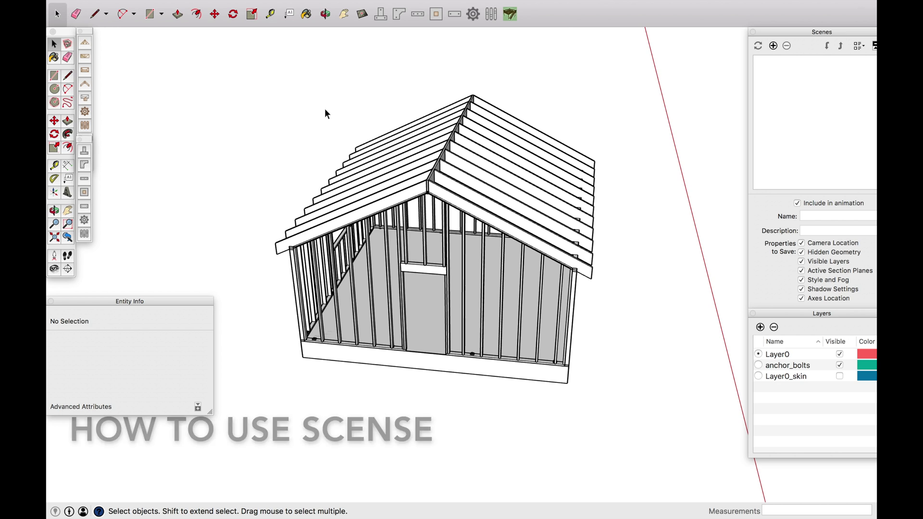
mouse_move(309, 4)
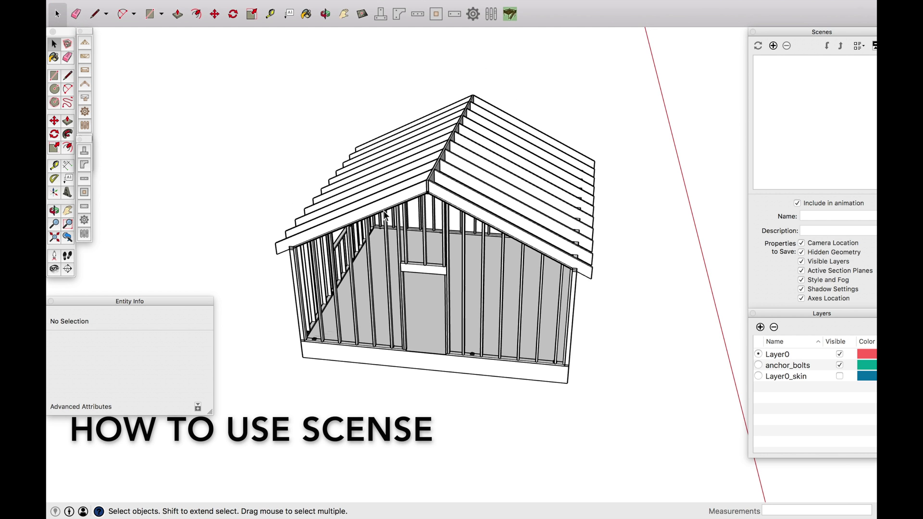
middle_click_drag(459, 197, 399, 172)
scroll(400, 171, "up", 2)
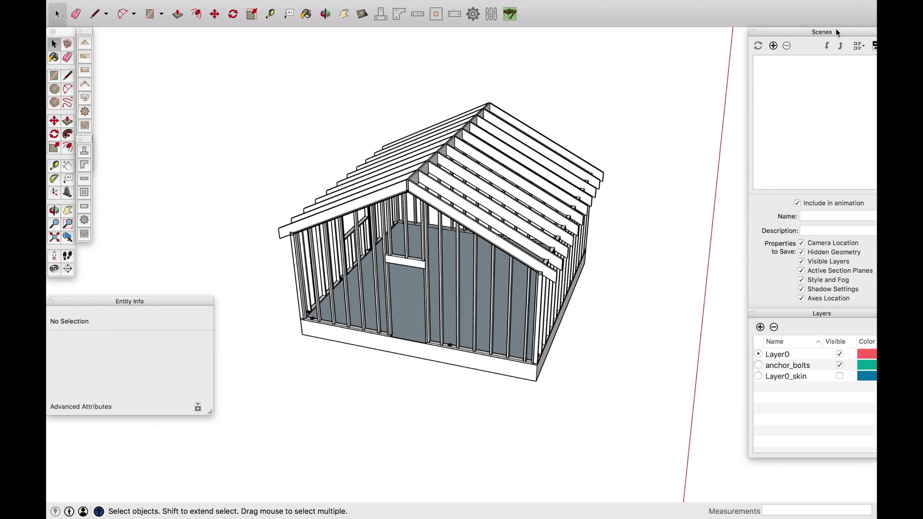
Step: Add the first two scenes, named ISO and Floor Plan
left_click(774, 46)
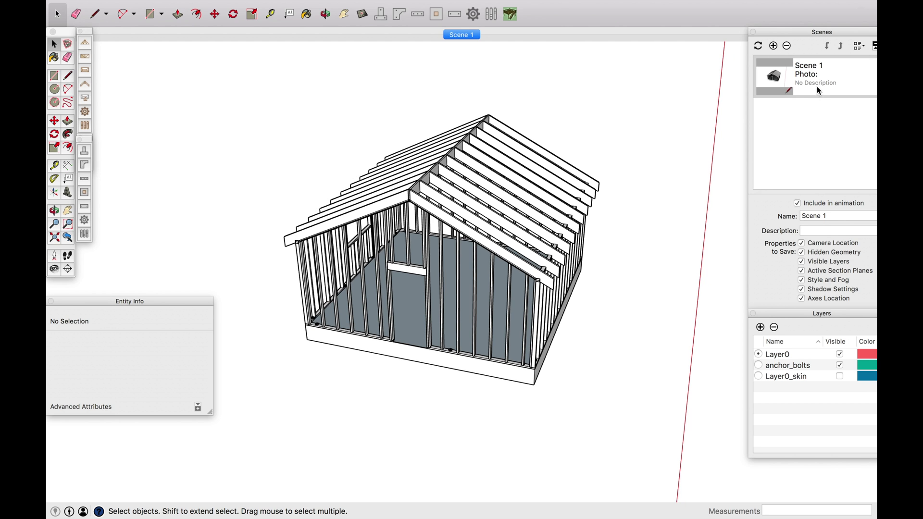
left_click(837, 216)
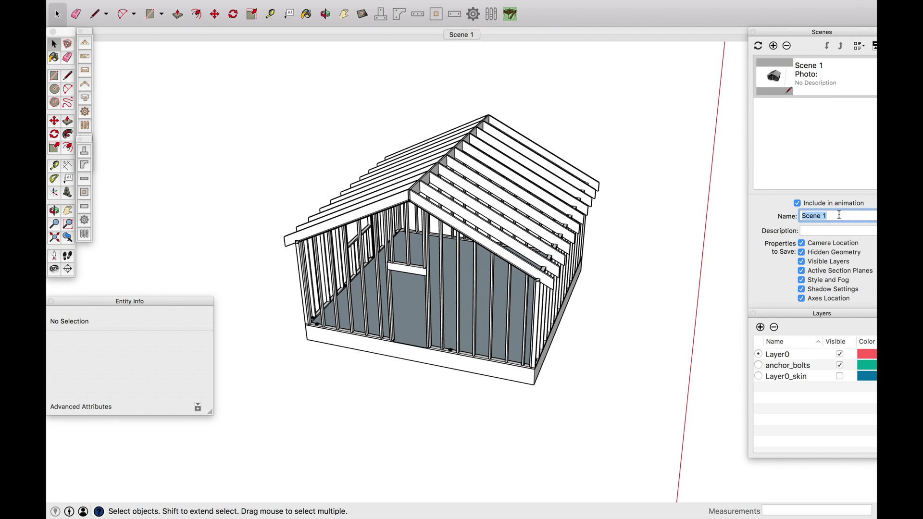
key("BackSpace")
type("ISO")
key("Return")
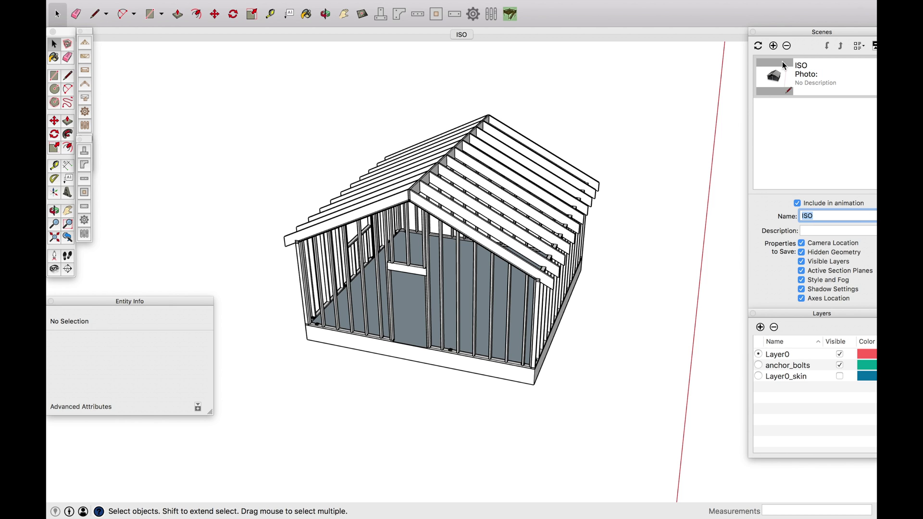
left_click(774, 46)
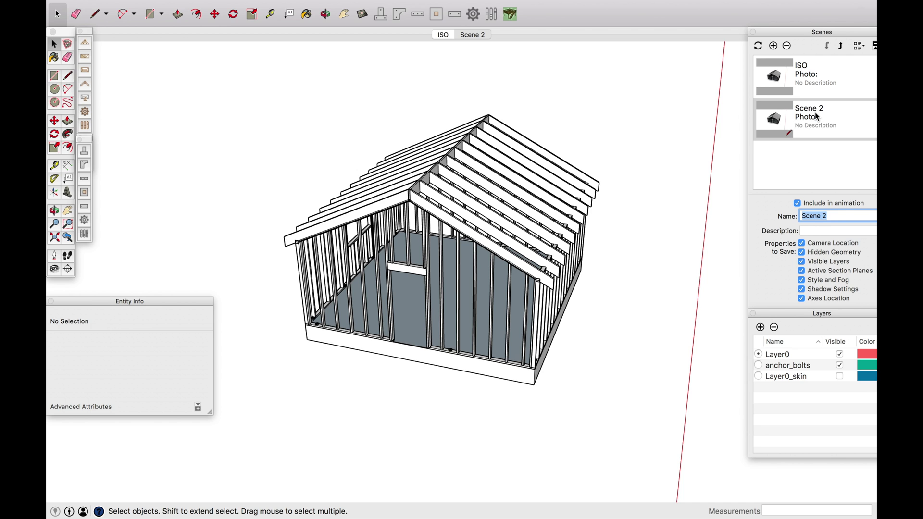
type("Floor Plan")
key("Return")
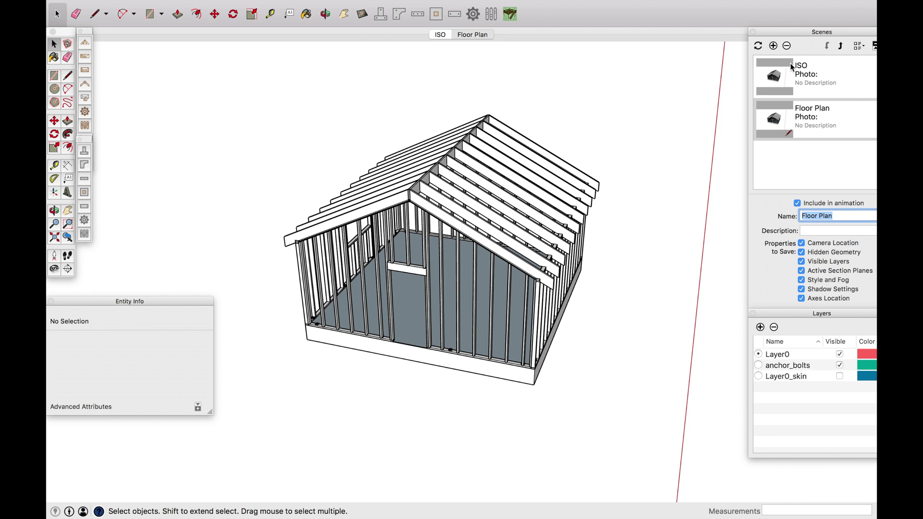
Step: Add three more scenes named Front Elevation, Side Elevation and Section Cut
left_click(773, 46)
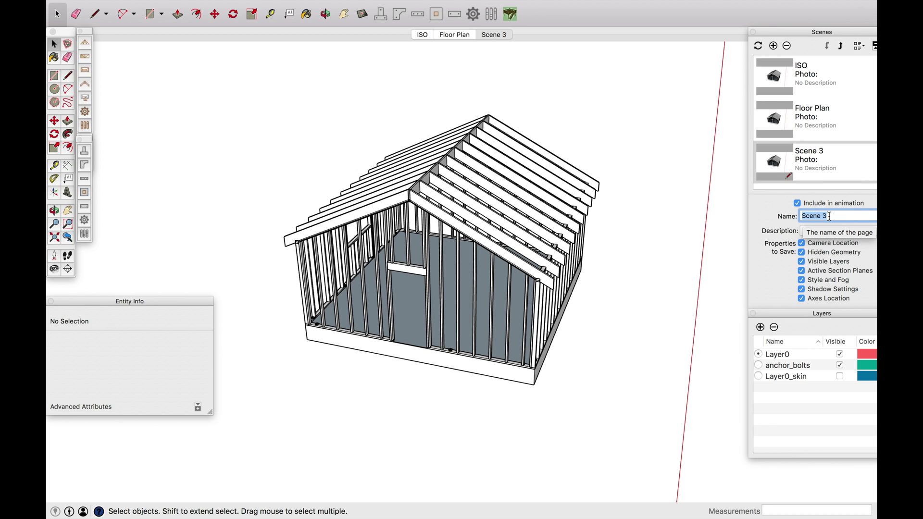
type("Front Ele")
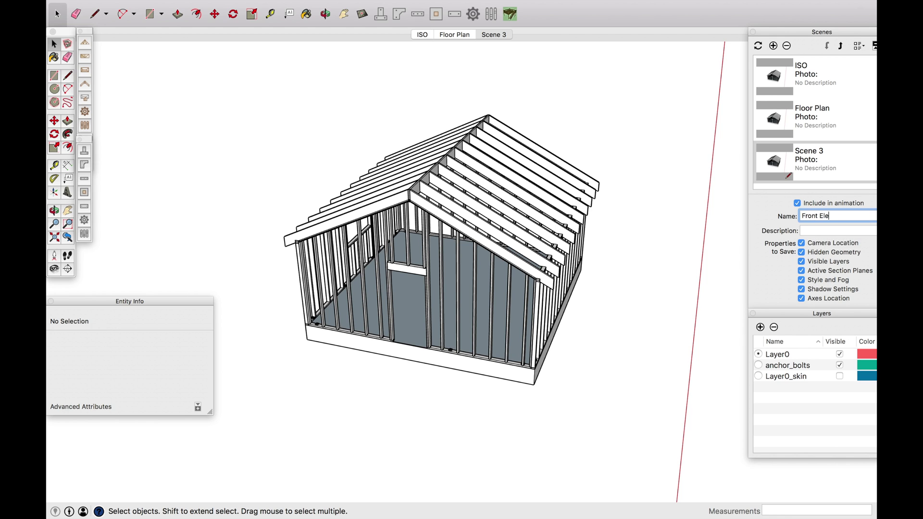
type("vation")
key("Return")
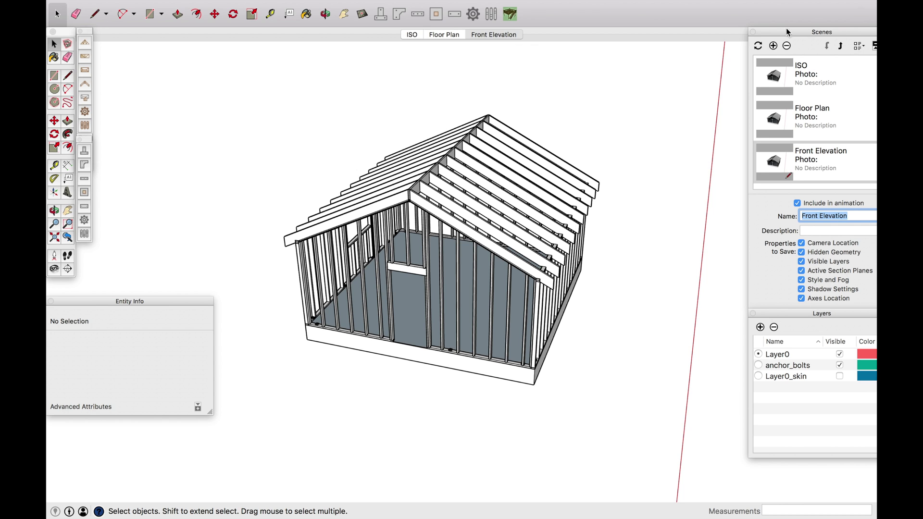
left_click(773, 45)
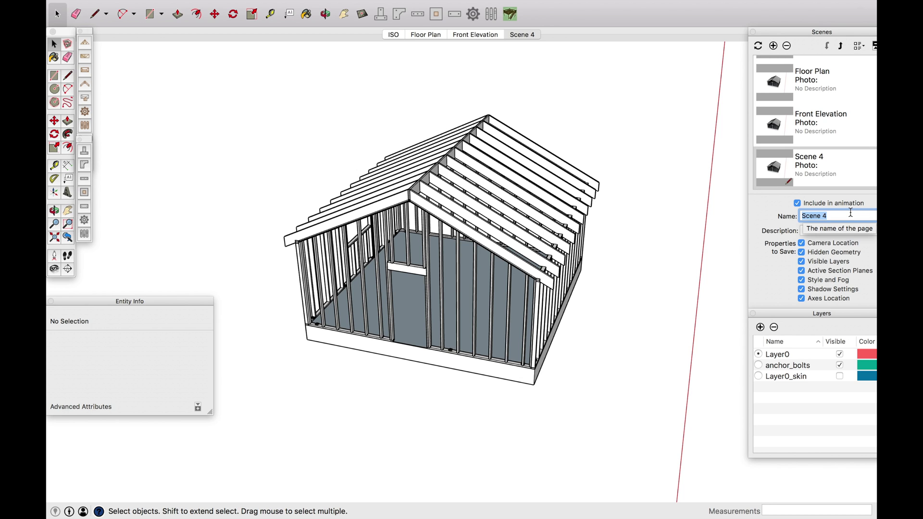
type("Side Elevation")
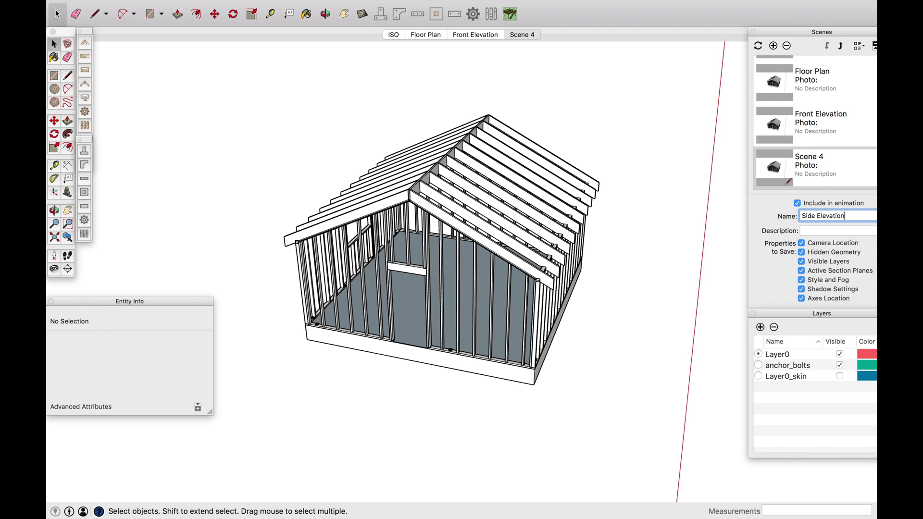
key("Return")
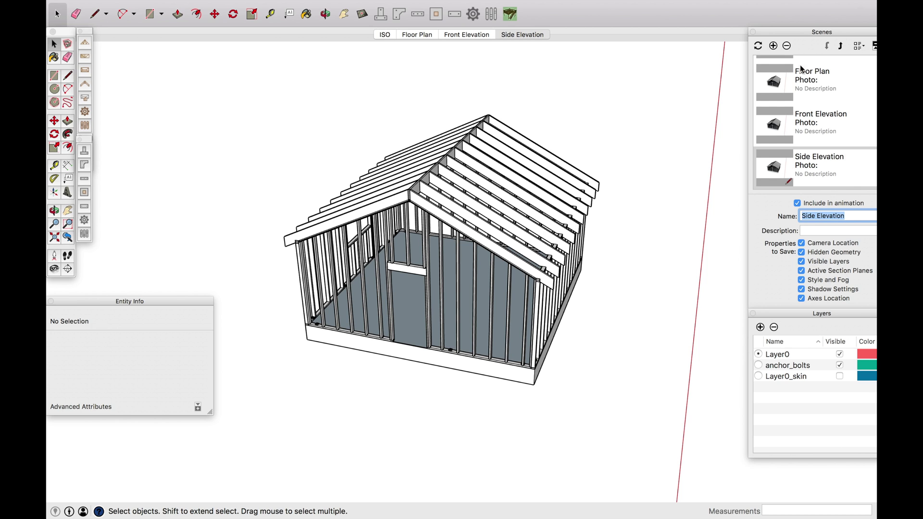
left_click(773, 45)
type("Section Cut")
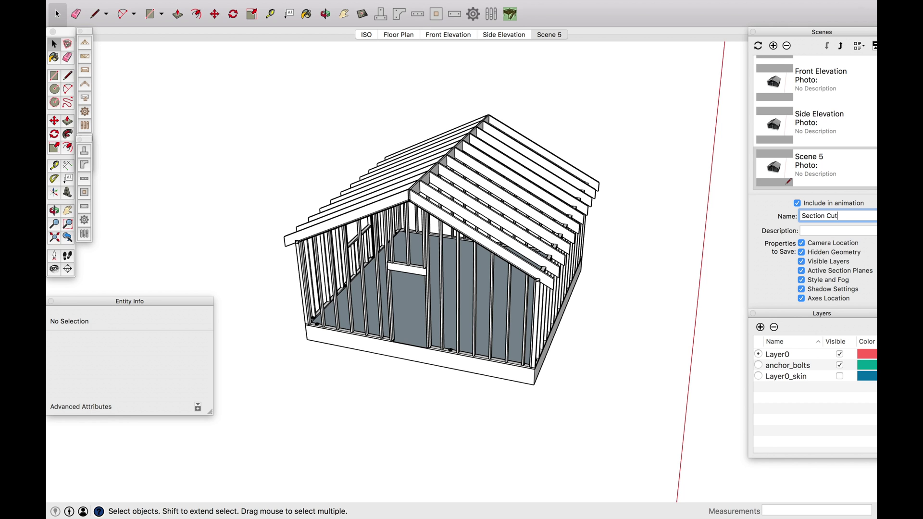
key("Return")
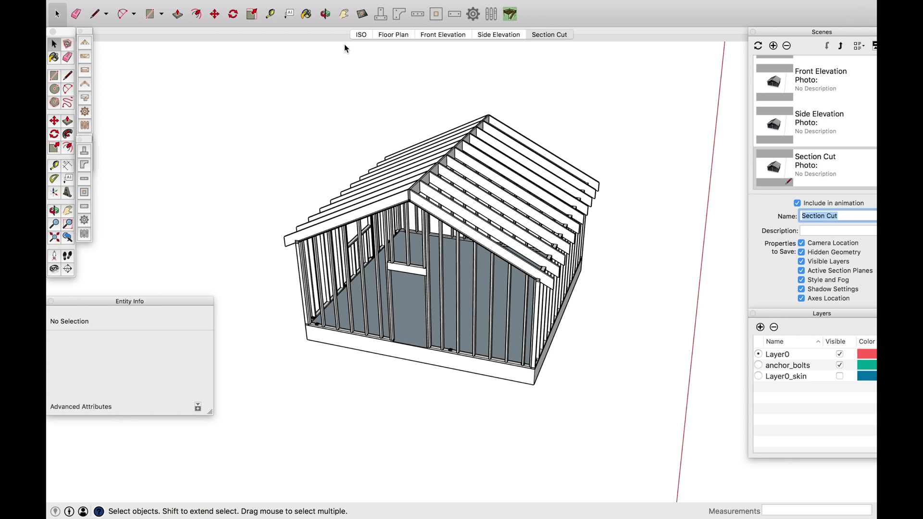
Step: Step through all five scene tabs and return to ISO
left_click(360, 36)
left_click(399, 35)
left_click(449, 35)
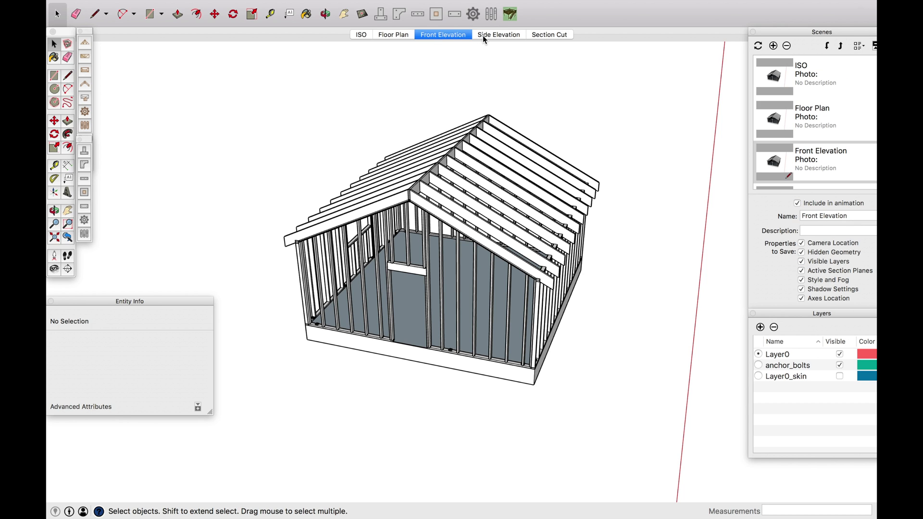
left_click(502, 35)
left_click(539, 37)
left_click(364, 36)
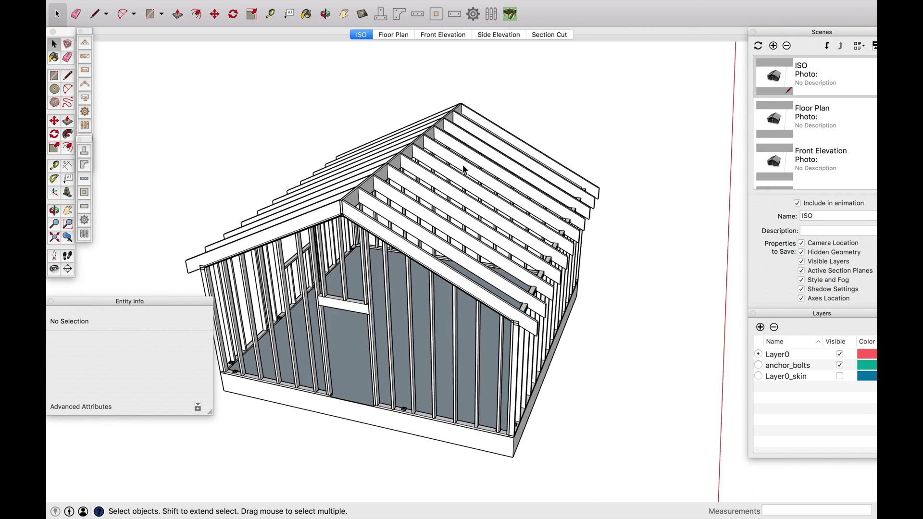
Step: Orbit to a closer, lower angle and update the ISO scene with all properties
middle_click_drag(452, 166, 373, 183)
scroll(438, 178, "up", 3)
scroll(372, 183, "up", 6)
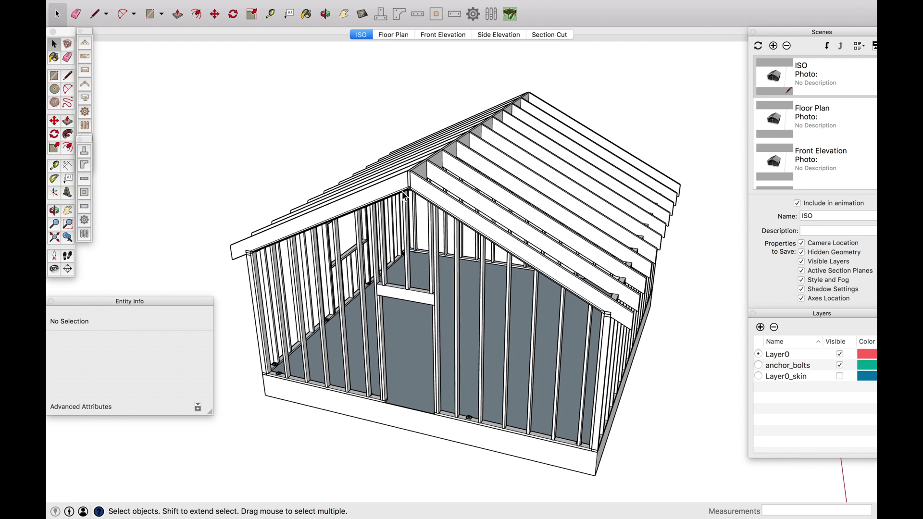
scroll(466, 189, "down", 2)
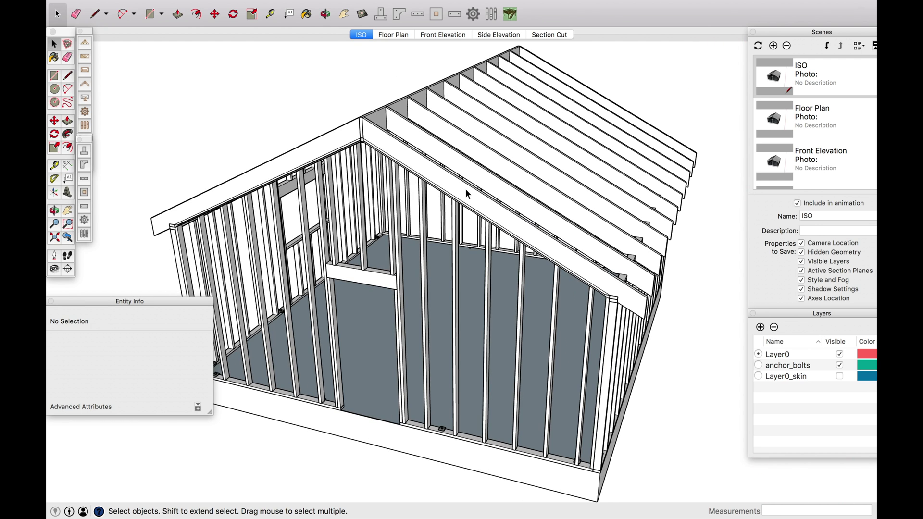
right_click(808, 70)
left_click(732, 85)
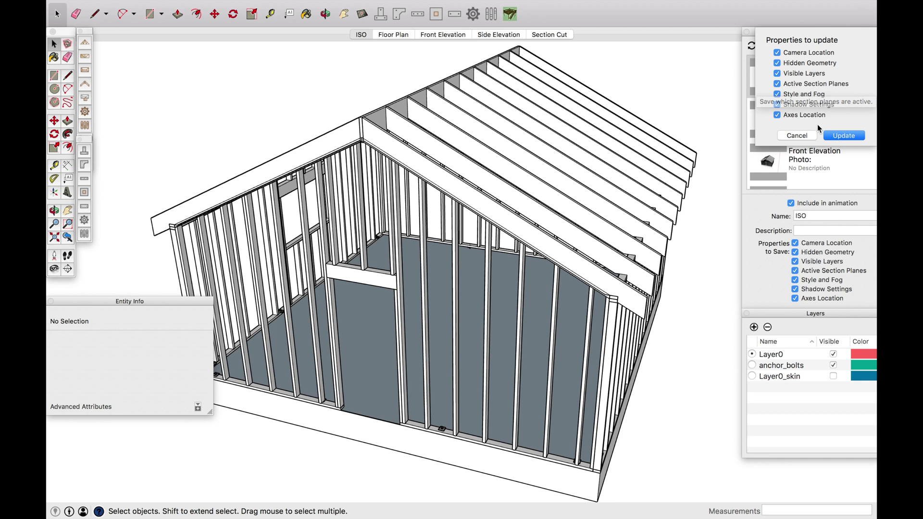
left_click(839, 135)
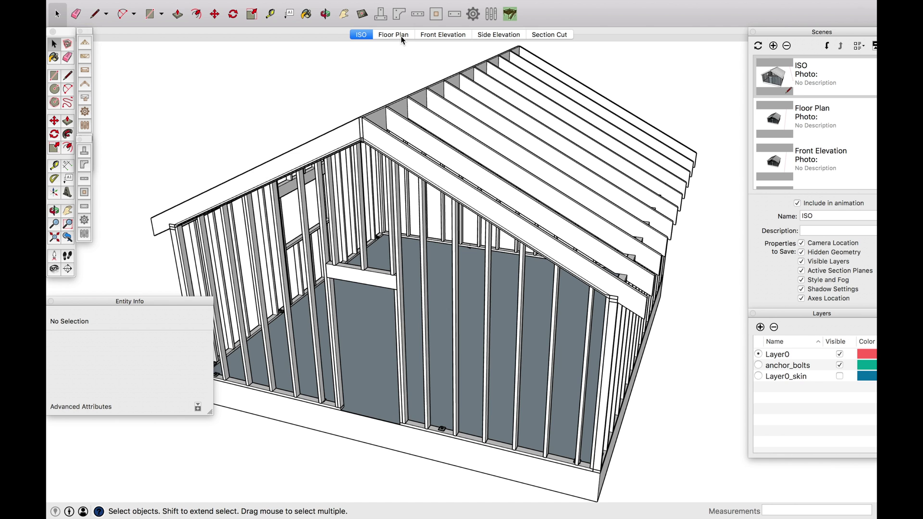
Step: Go to the Front Elevation scene and set the camera to the standard Front view
scroll(458, 140, "down", 5)
scroll(434, 131, "up", 5)
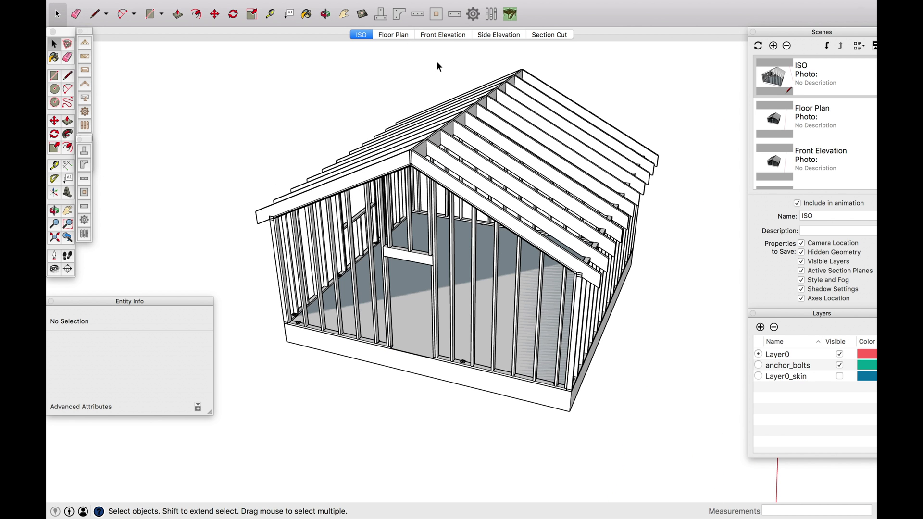
left_click(425, 35)
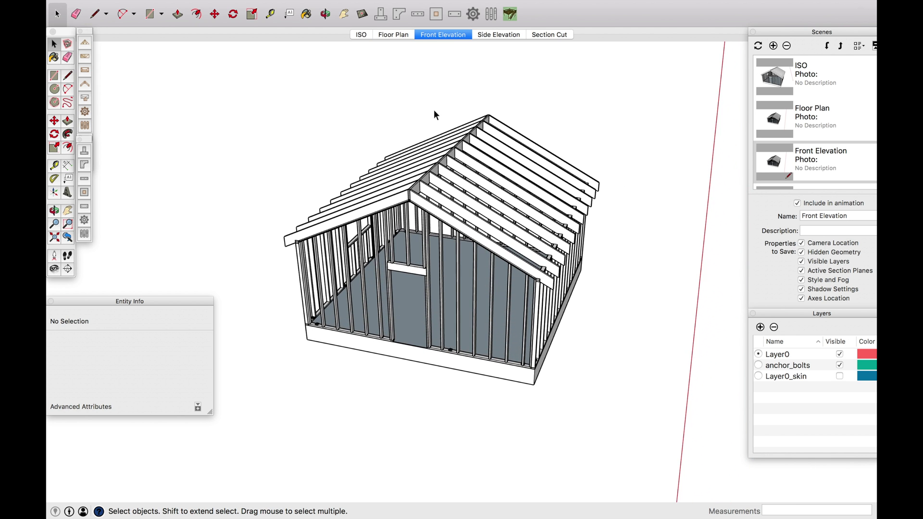
mouse_move(355, 4)
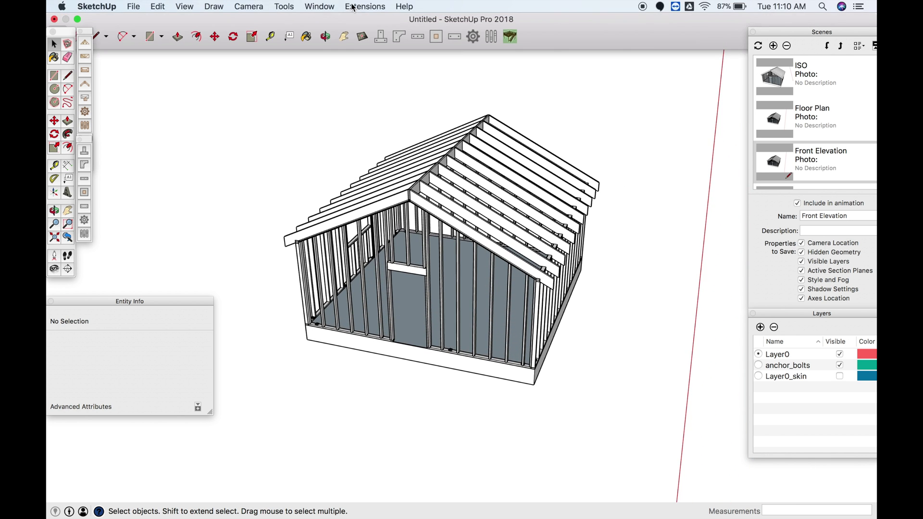
left_click(249, 6)
mouse_move(294, 43)
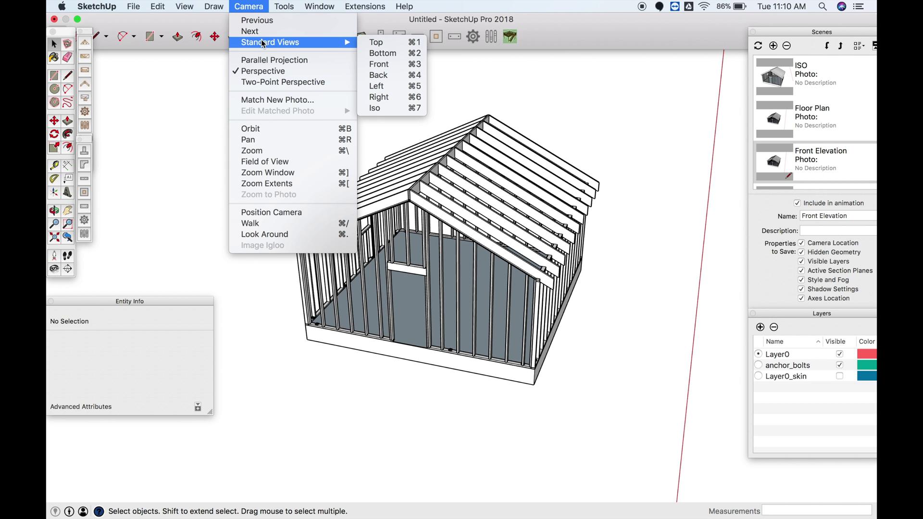
left_click(390, 64)
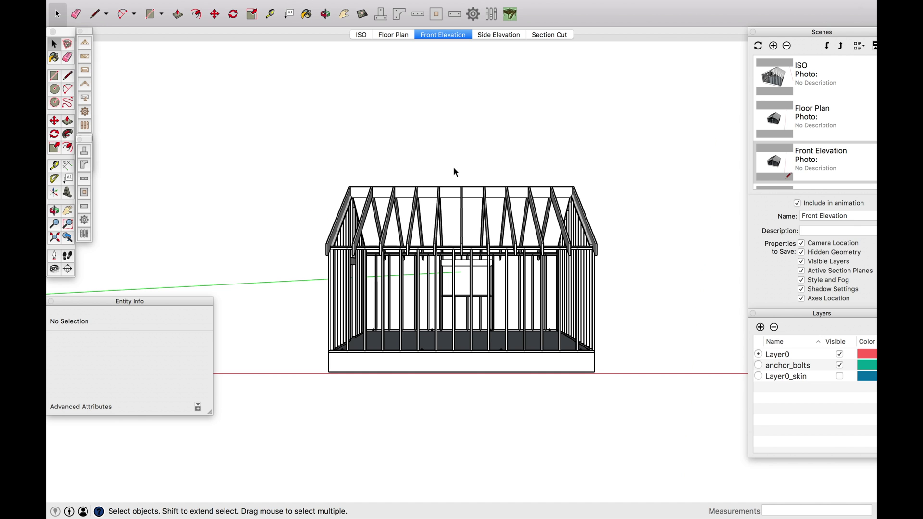
Step: Switch the camera to two-point perspective and orbit slightly around the front
left_click(255, 7)
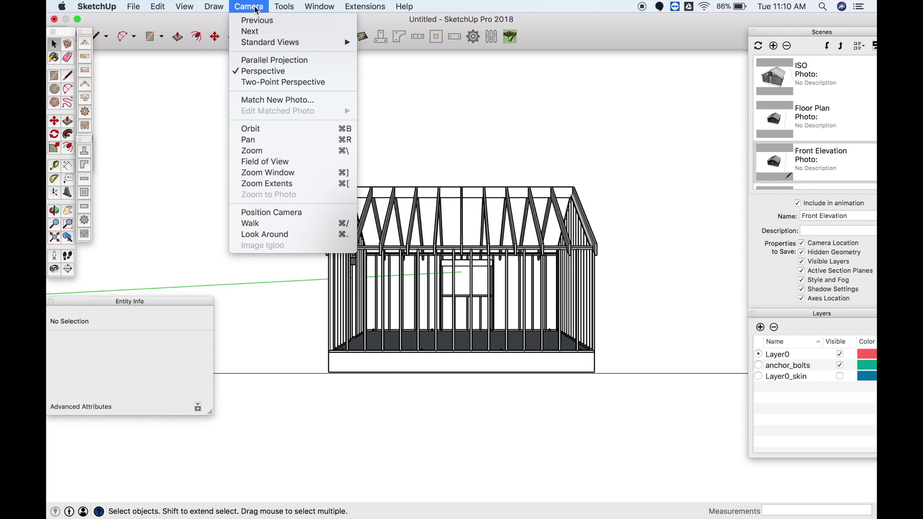
mouse_move(278, 42)
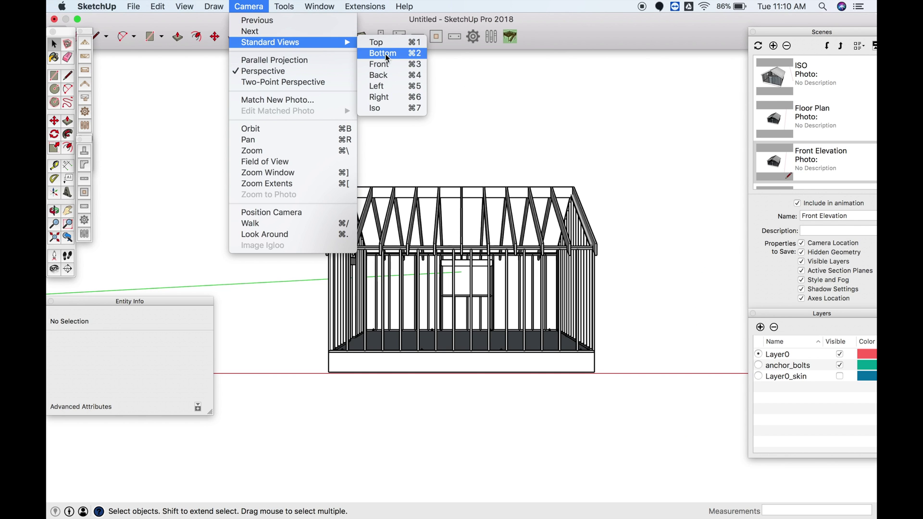
left_click(293, 84)
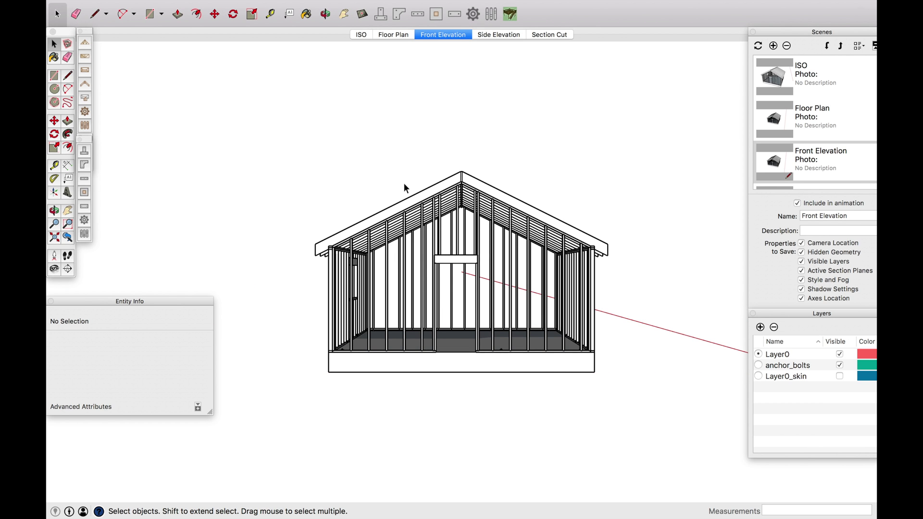
key("o")
left_click_drag(466, 172, 376, 234)
key("space")
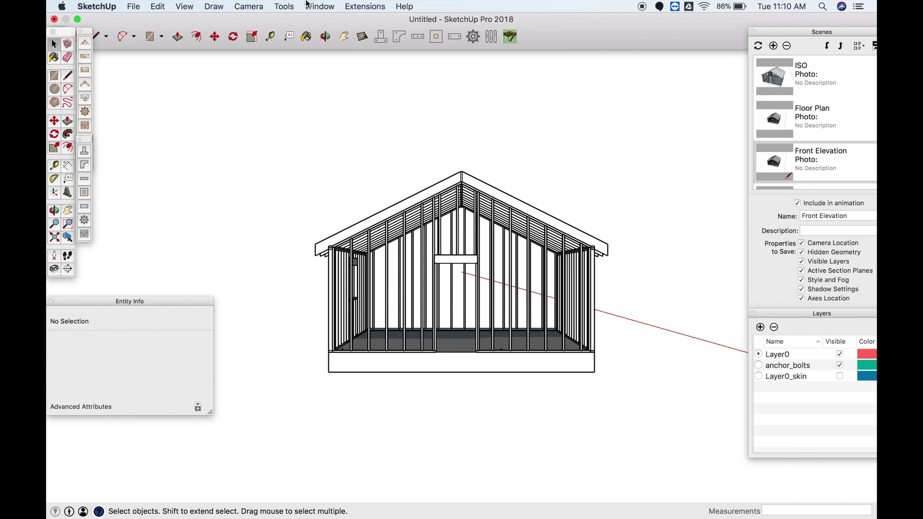
Step: Switch to parallel projection, zoom in, and resave the Front Elevation scene, then compare with ISO
mouse_move(284, 4)
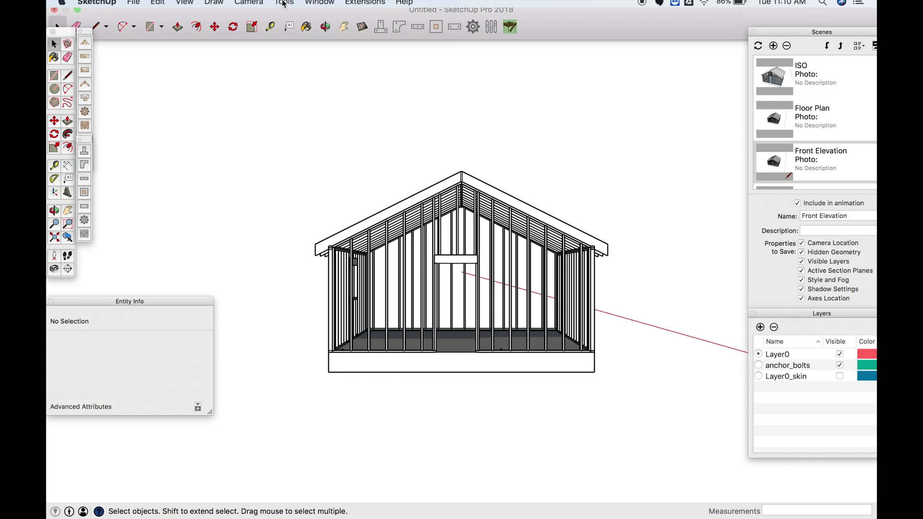
left_click(255, 7)
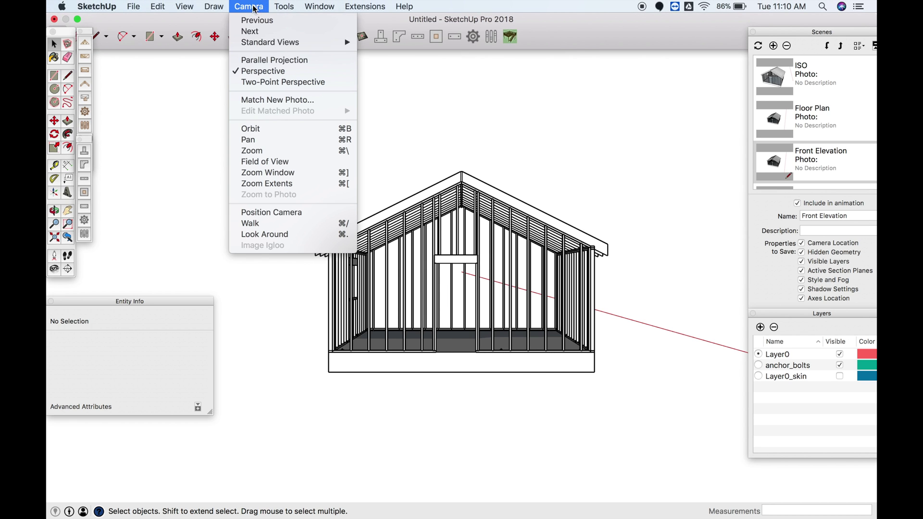
left_click(269, 64)
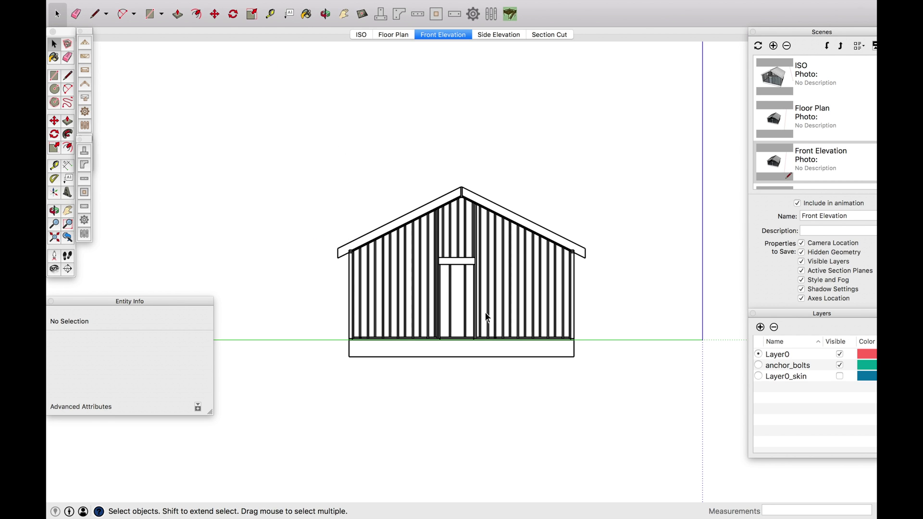
scroll(485, 315, "up", 3)
scroll(403, 296, "up", 1)
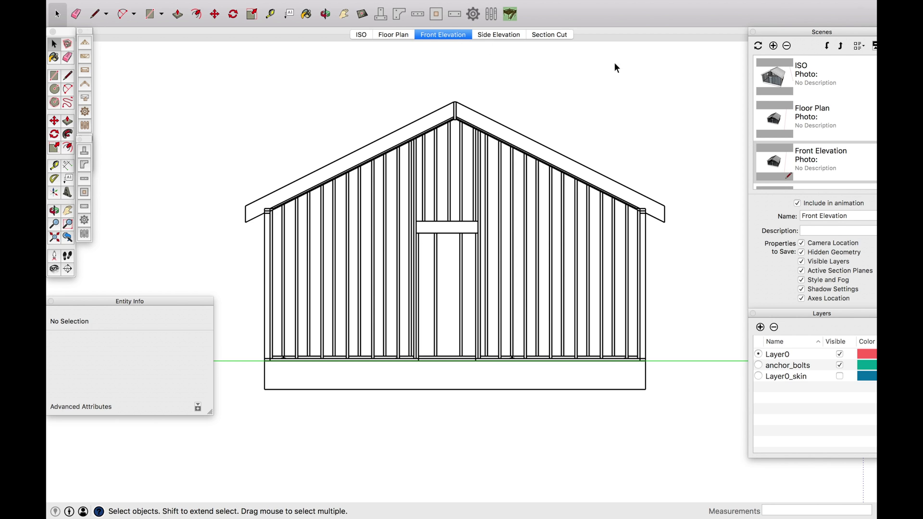
right_click(814, 160)
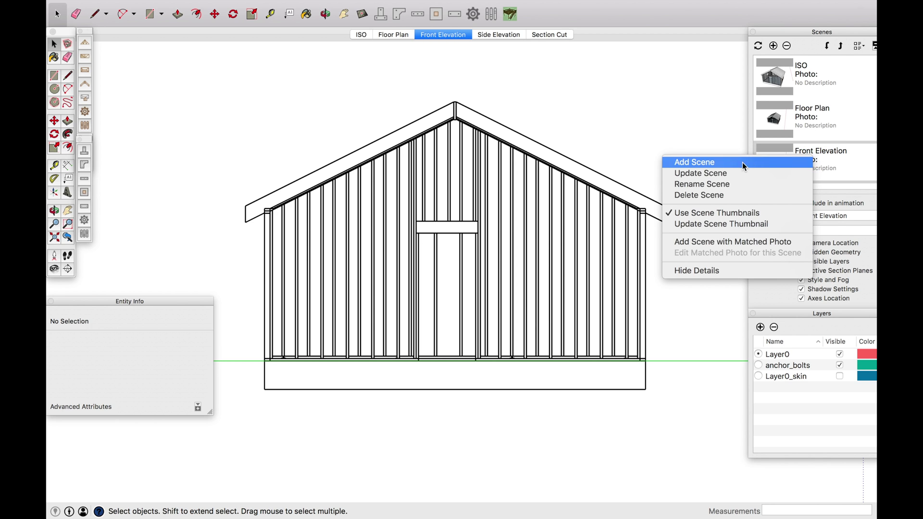
left_click(706, 170)
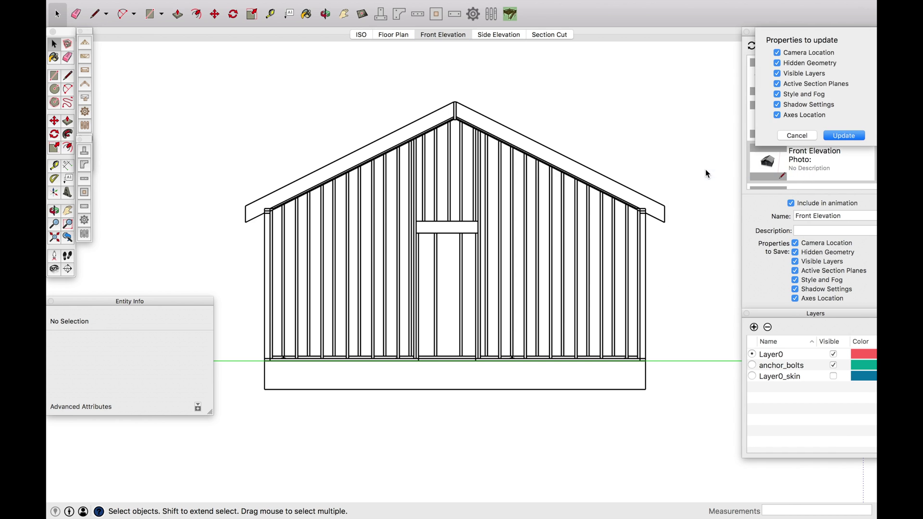
key("Return")
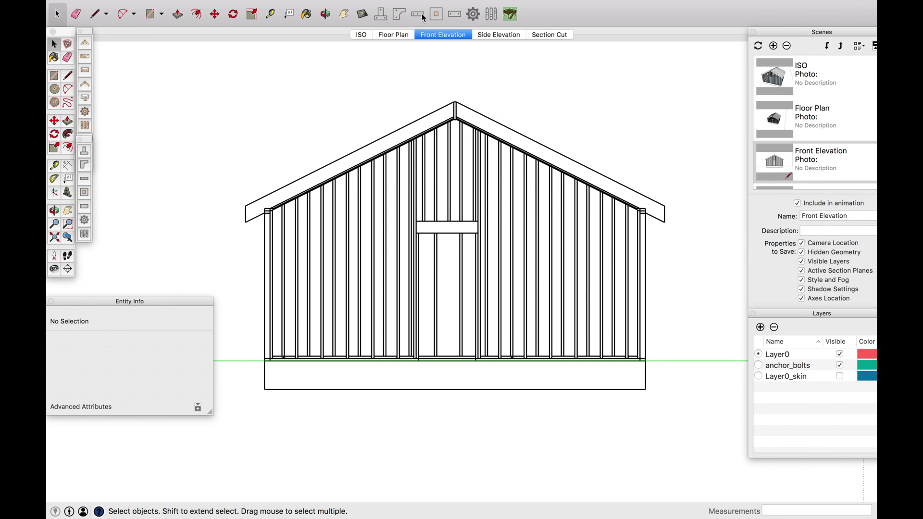
left_click(362, 35)
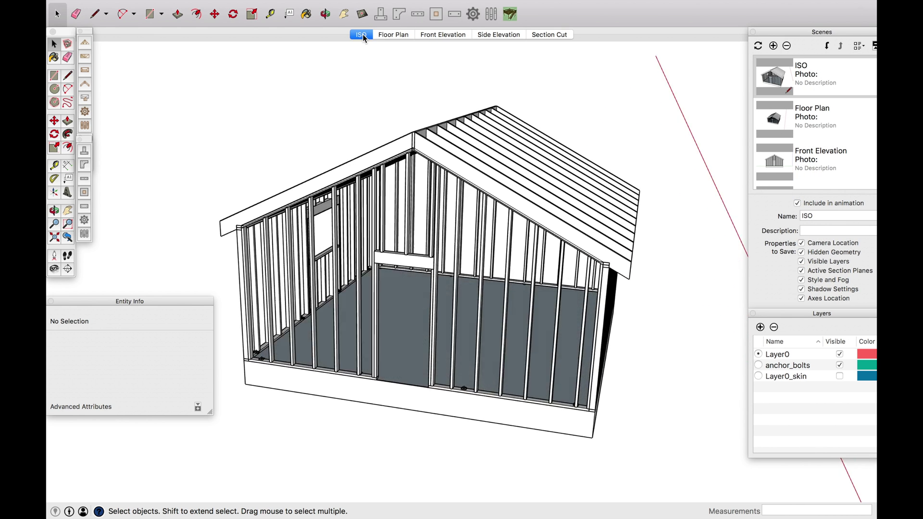
Step: From the Front Elevation view, orbit until the long side wall faces the camera head-on
left_click(432, 34)
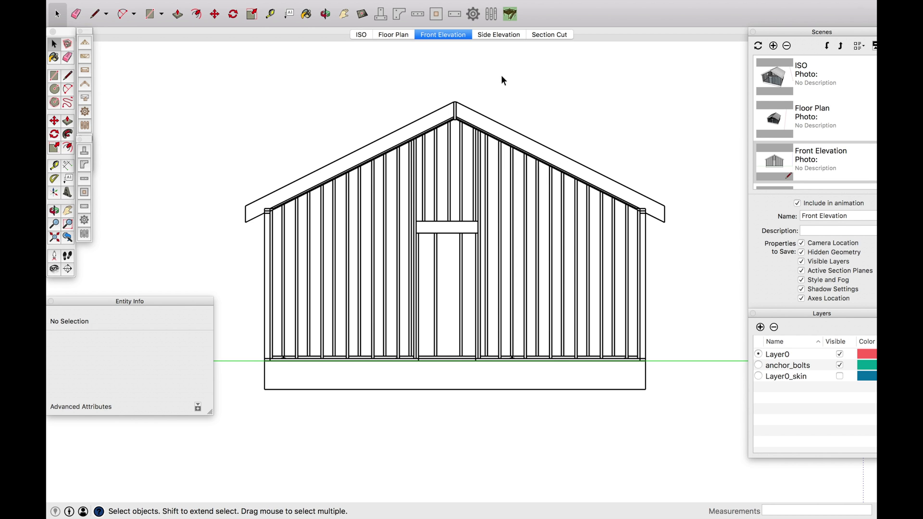
left_click(250, 6)
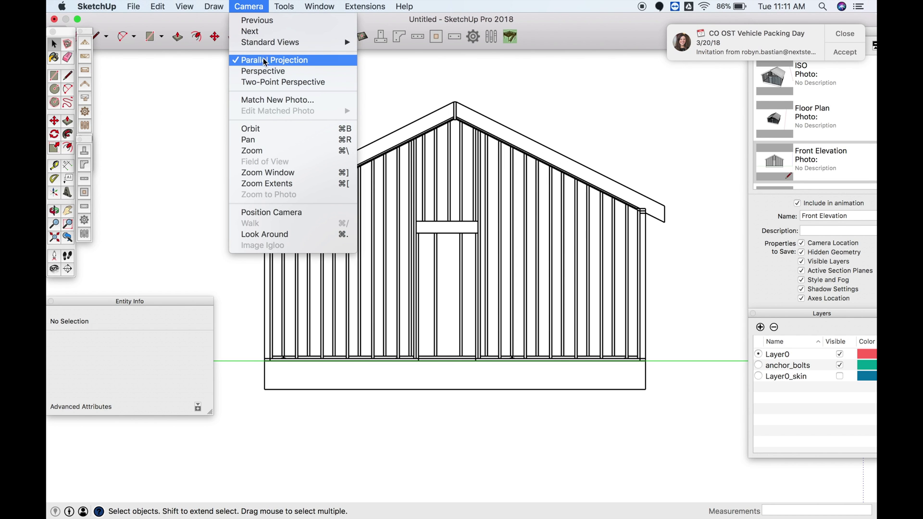
left_click(823, 41)
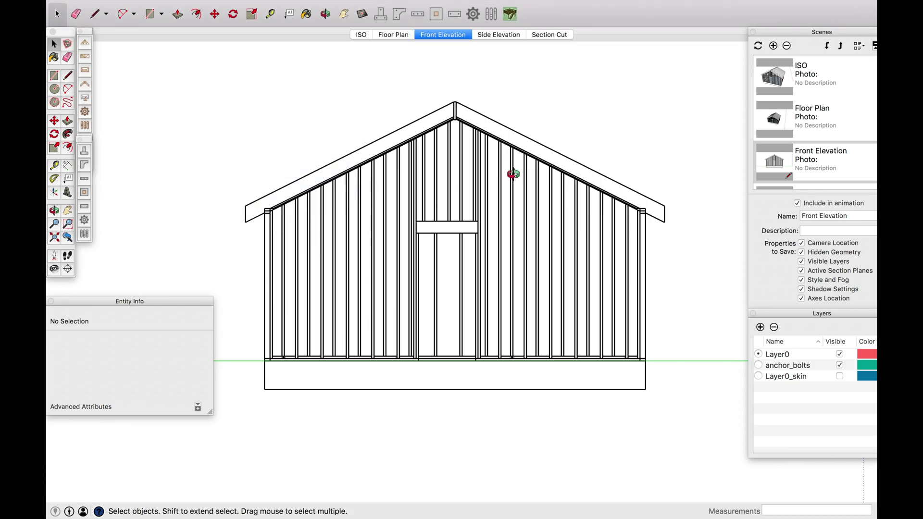
middle_click_drag(511, 168, 325, 169)
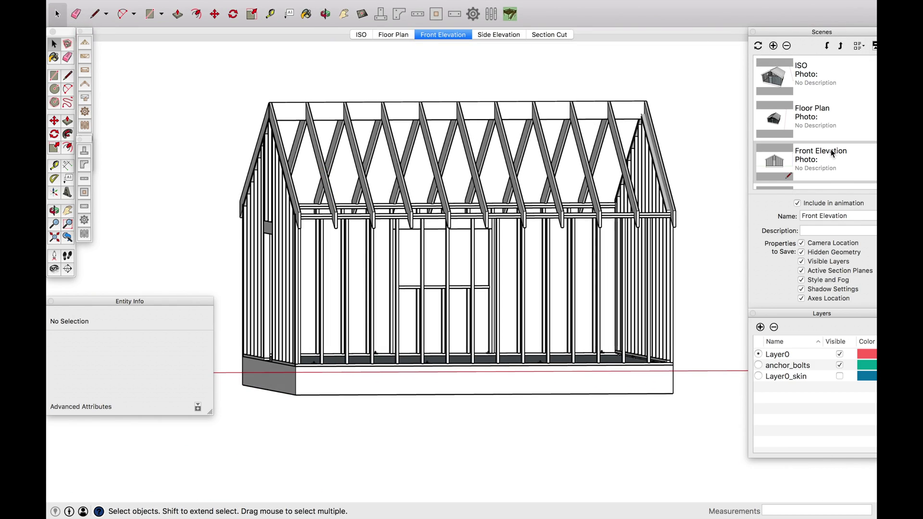
middle_click_drag(335, 121, 447, 159)
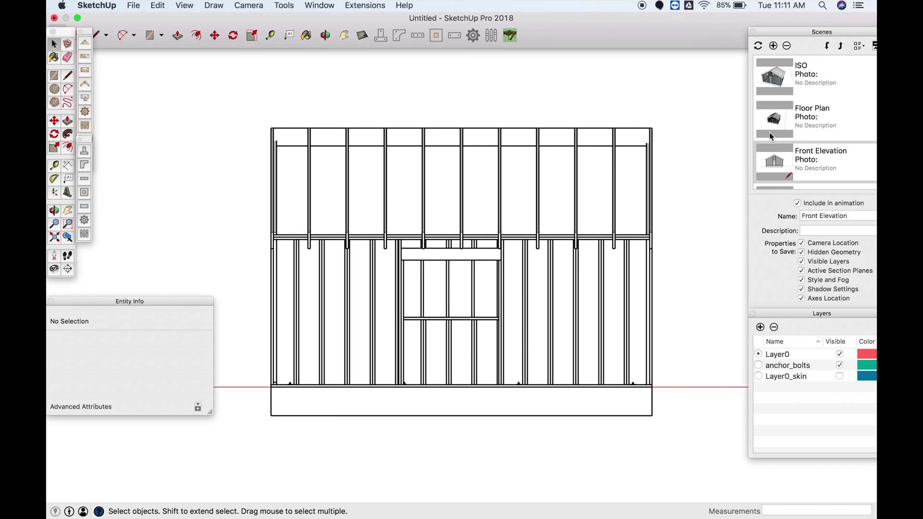
scroll(825, 145, "down", 1)
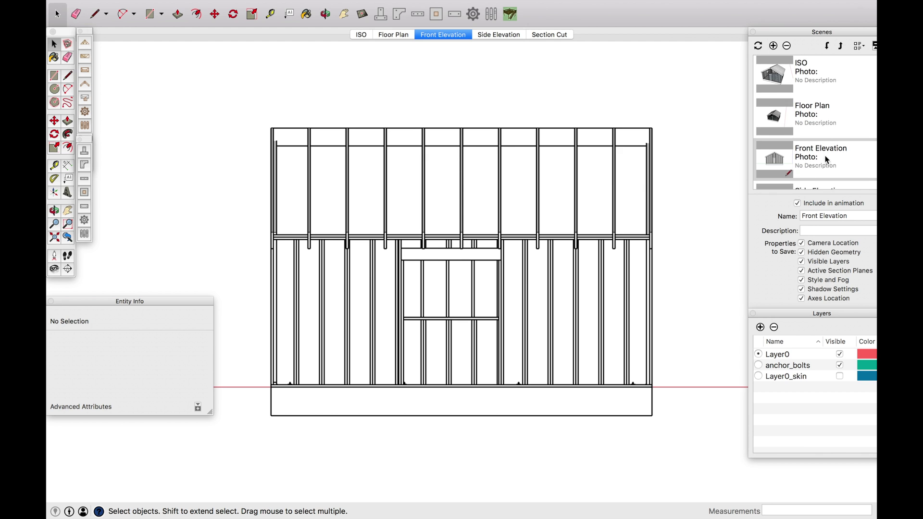
scroll(825, 158, "down", 2)
Step: Update the Side Elevation scene with the flat side-wall view
right_click(823, 155)
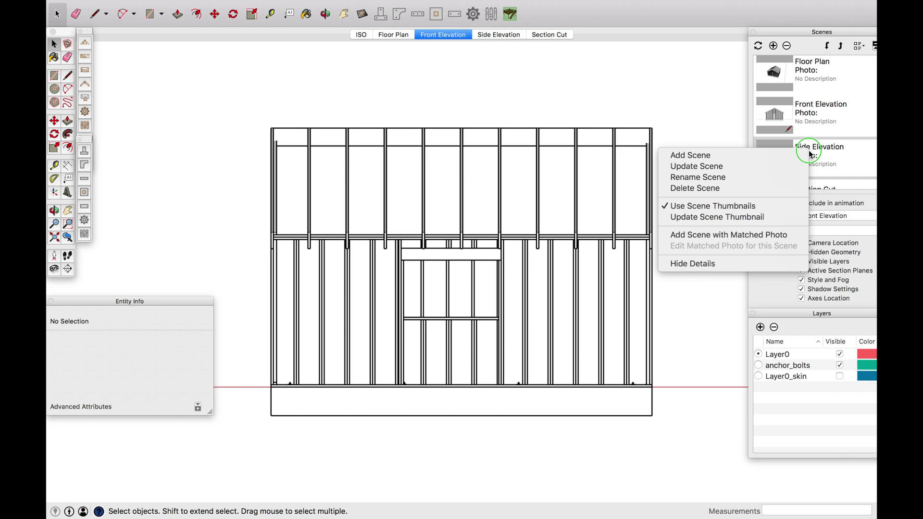
left_click(748, 166)
left_click(843, 135)
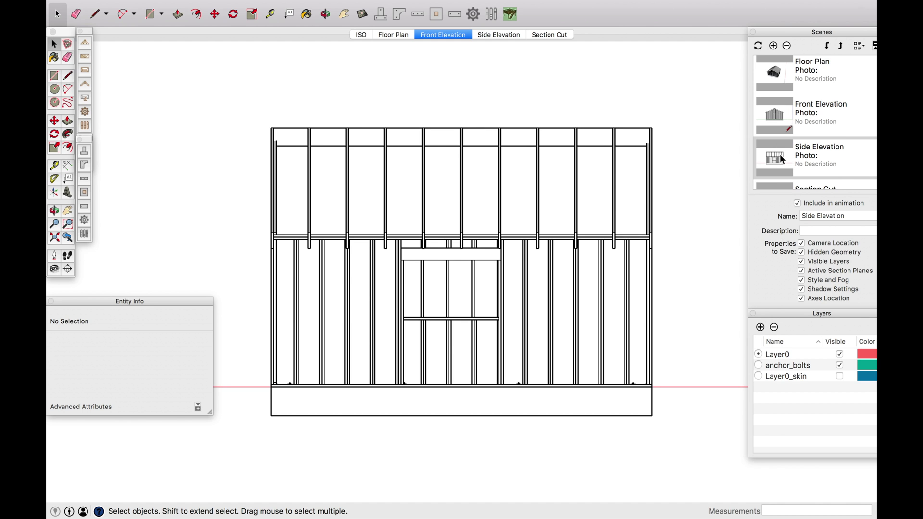
scroll(786, 154, "down", 2)
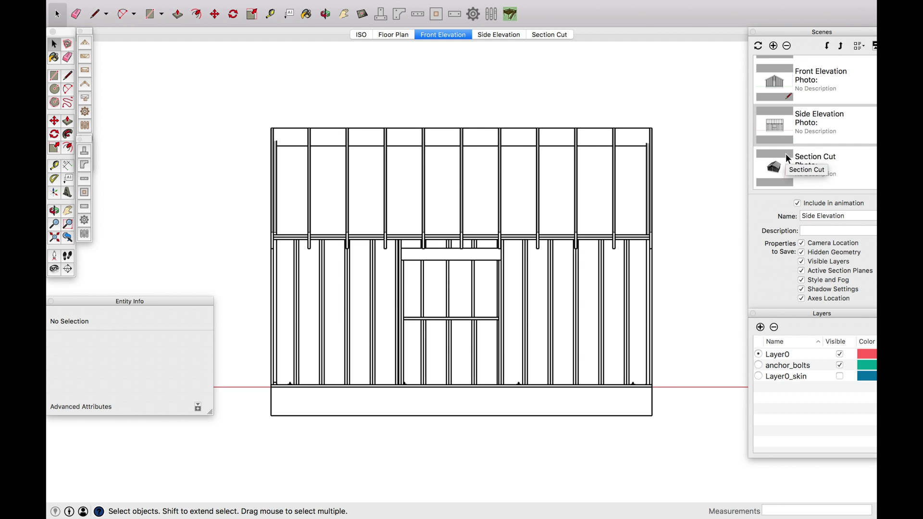
scroll(786, 155, "up", 5)
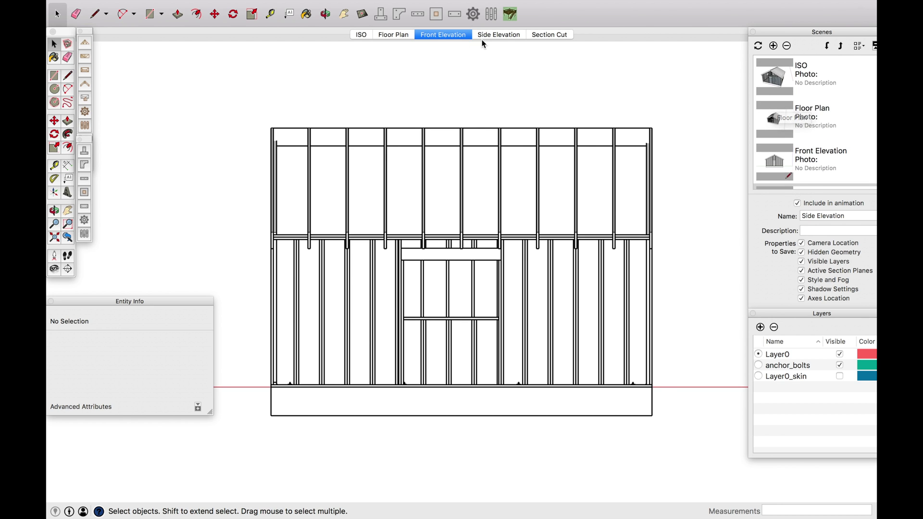
Step: Preview the Side and Front Elevation scenes, ending on ISO
left_click(503, 36)
left_click(433, 36)
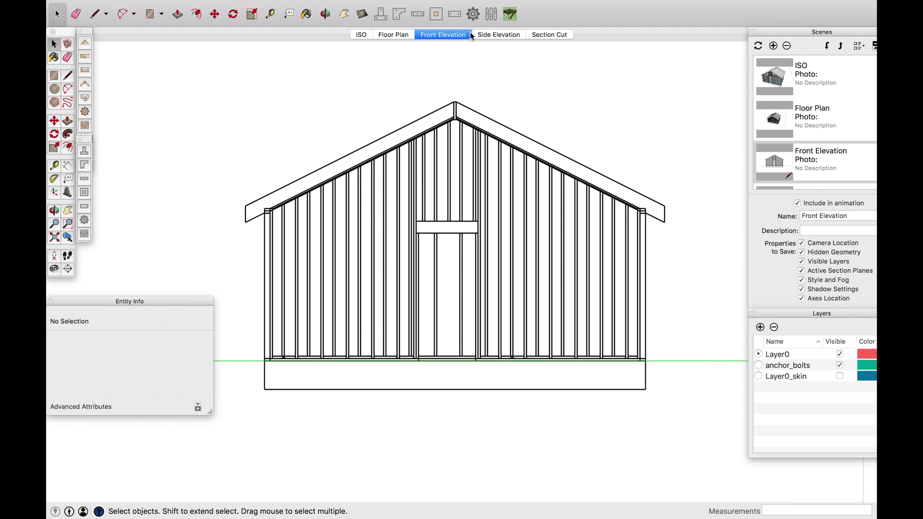
left_click(486, 35)
left_click(360, 35)
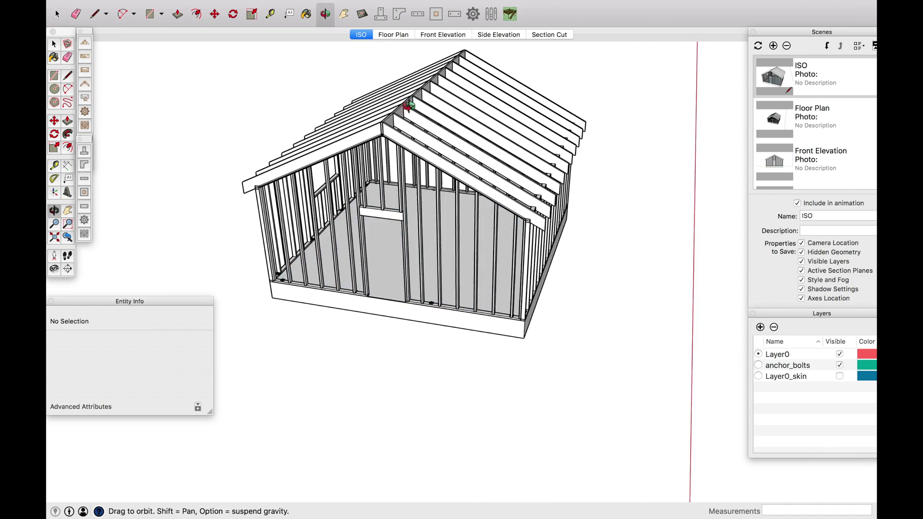
Step: Create a section plane named 'Floor Plan' with symbol 'FP' and start placing it
left_click_drag(408, 105, 558, 117)
key("space")
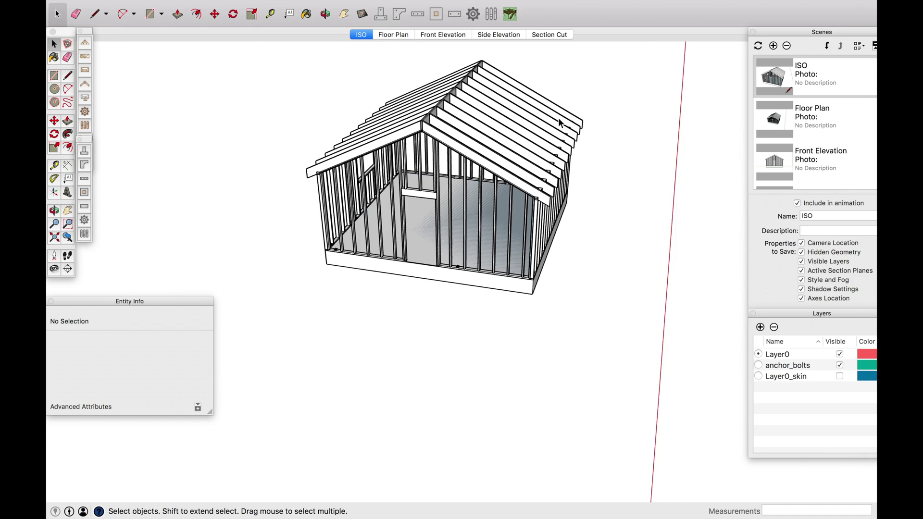
left_click(67, 270)
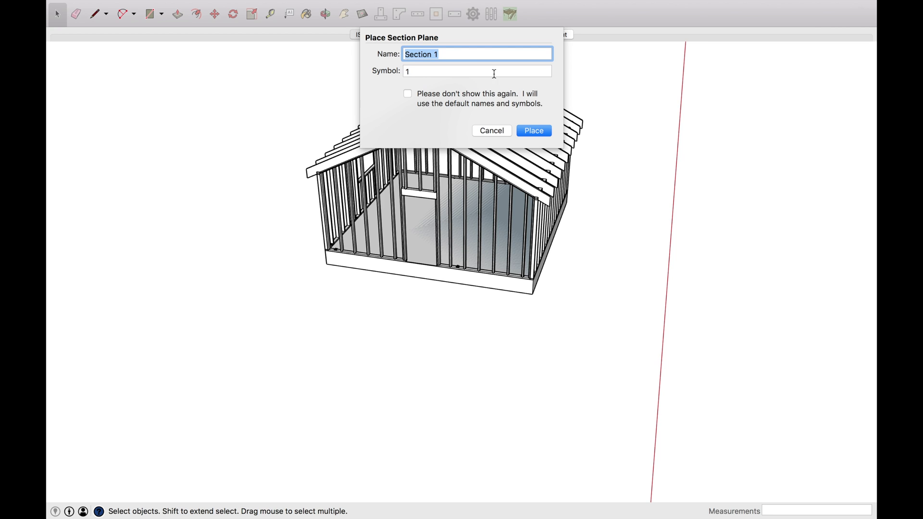
type("Floor Plan")
key("Tab")
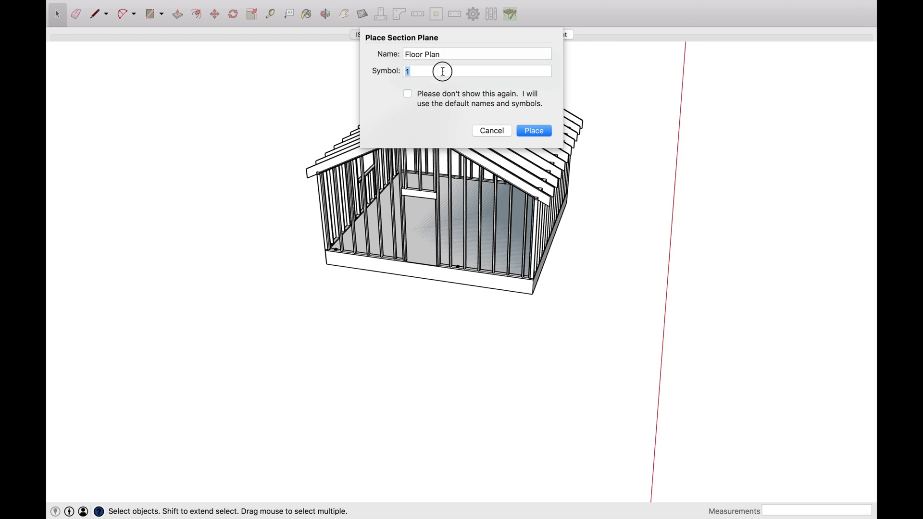
type("FP")
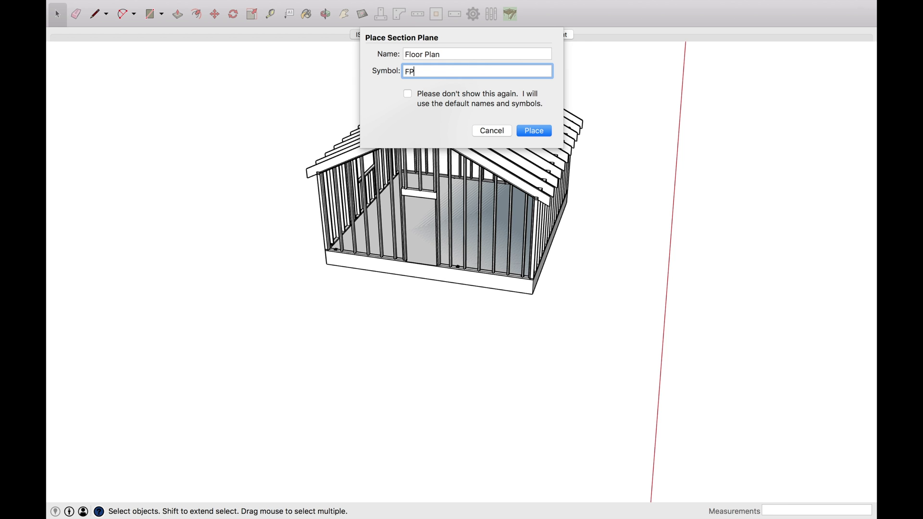
left_click(527, 132)
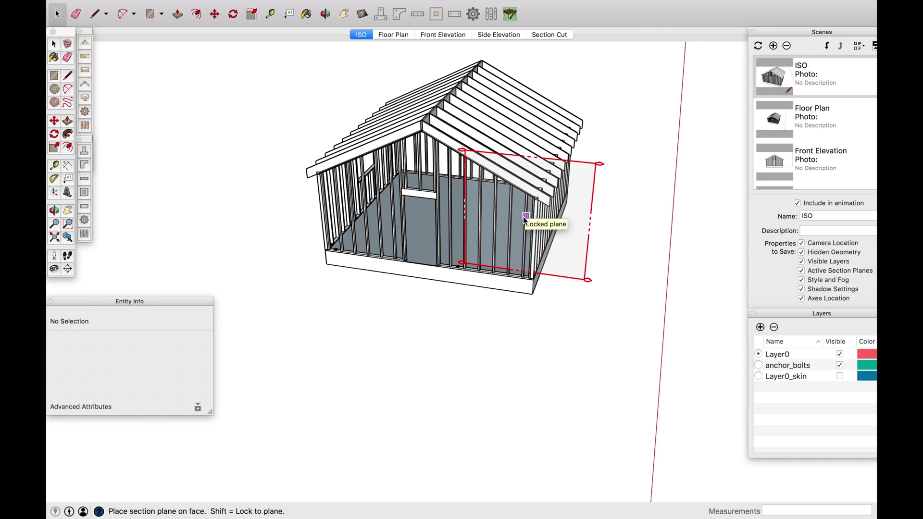
Step: Lock the section plane horizontal and place it through the walls
key("shift")
key("Up")
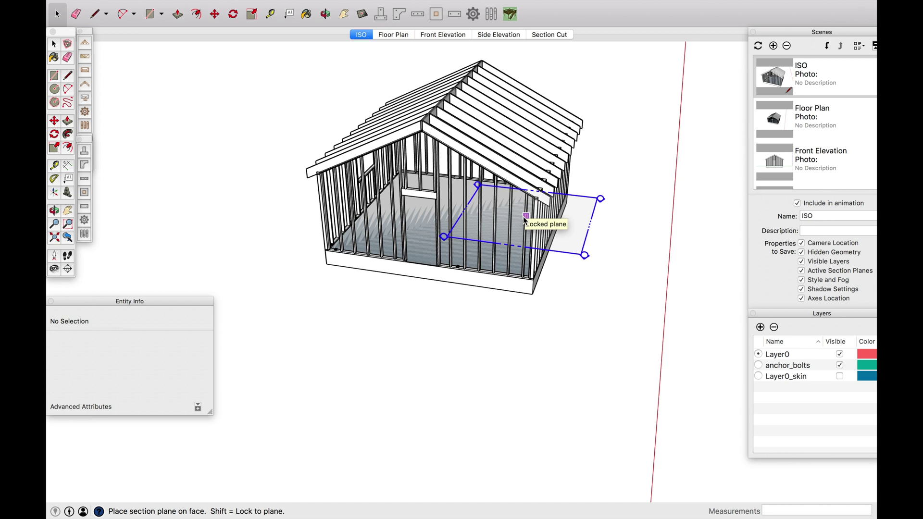
key("Up")
key("Up")
key("Up")
key("Up")
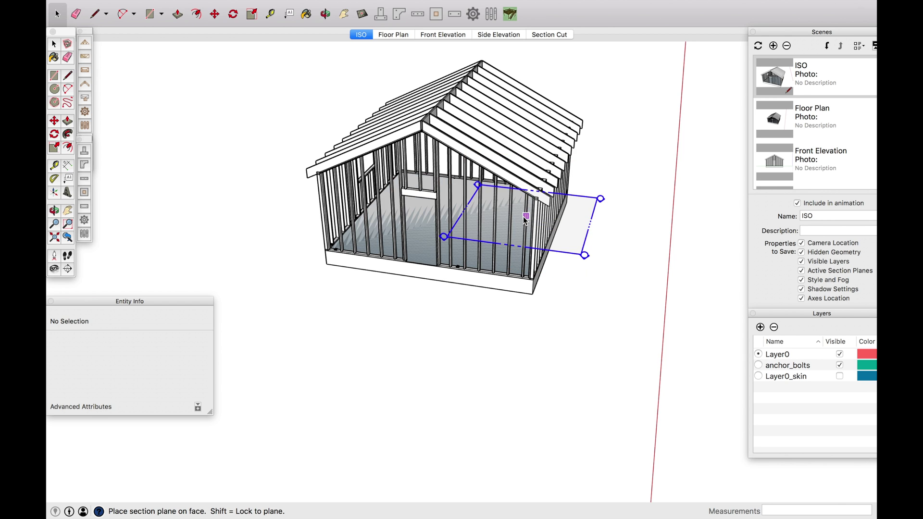
key("shift")
key("shift")
key("Down")
key("Right")
key("Up")
key("Right")
key("shift")
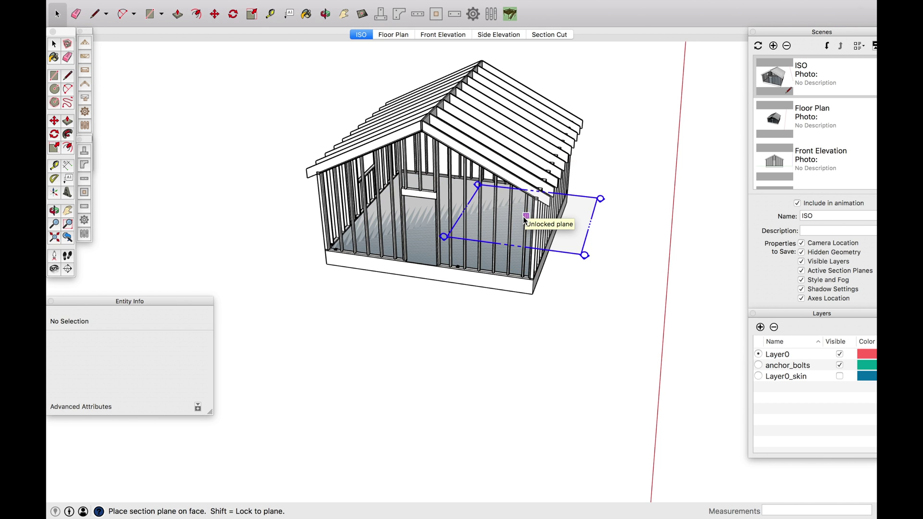
left_click(525, 219)
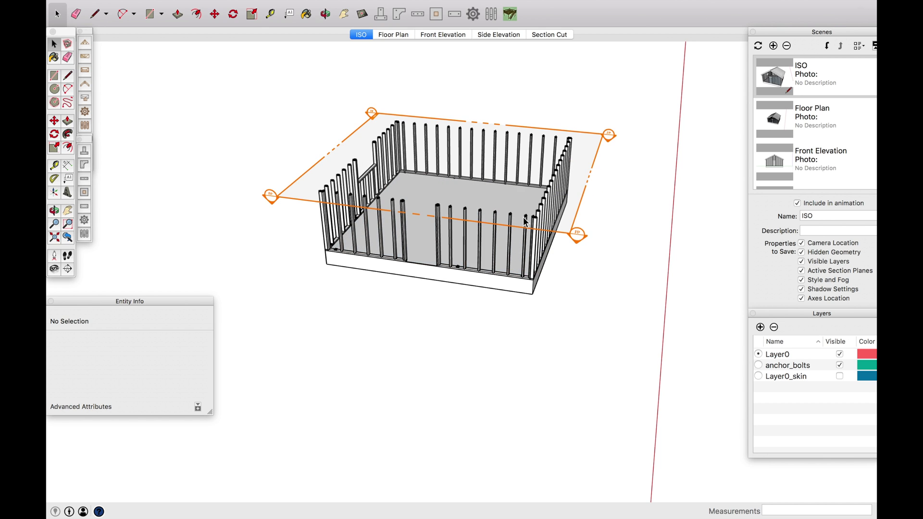
Step: Move the section plane down about 1' 2 1/2" on the walls
left_click(215, 14)
left_click(561, 235)
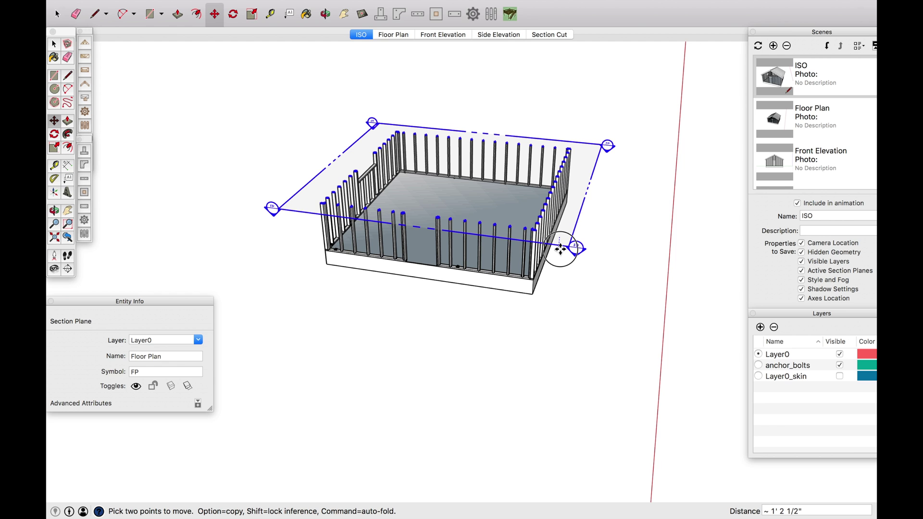
left_click(560, 248)
left_click(60, 13)
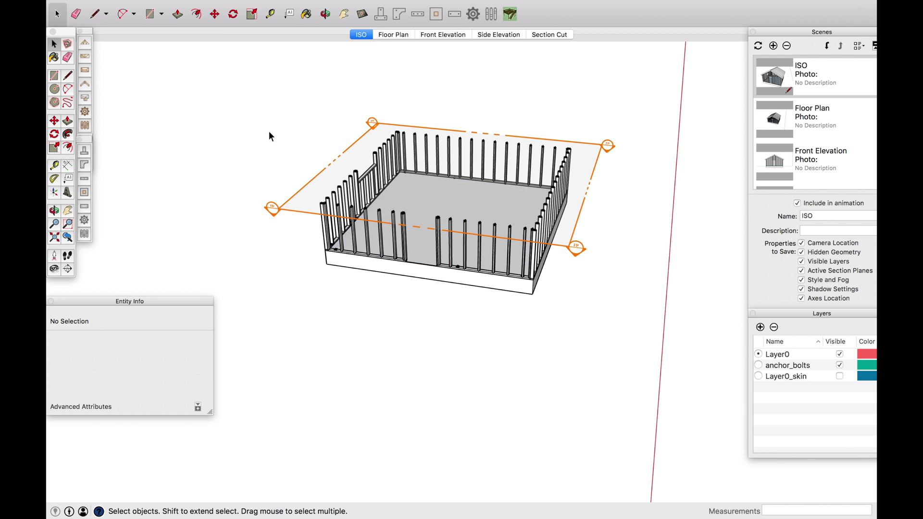
left_click(446, 186)
right_click(359, 137)
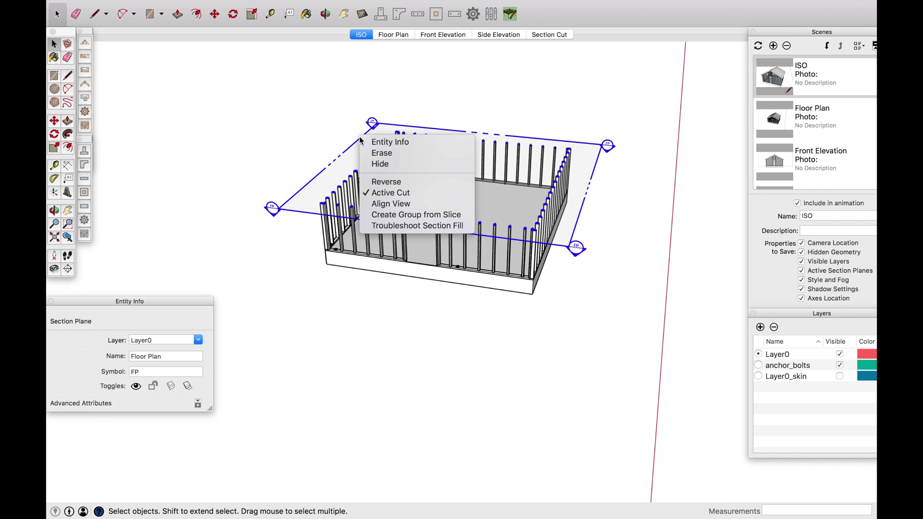
Step: Align the view to the section plane, zoom in, and switch to parallel projection
left_click(389, 204)
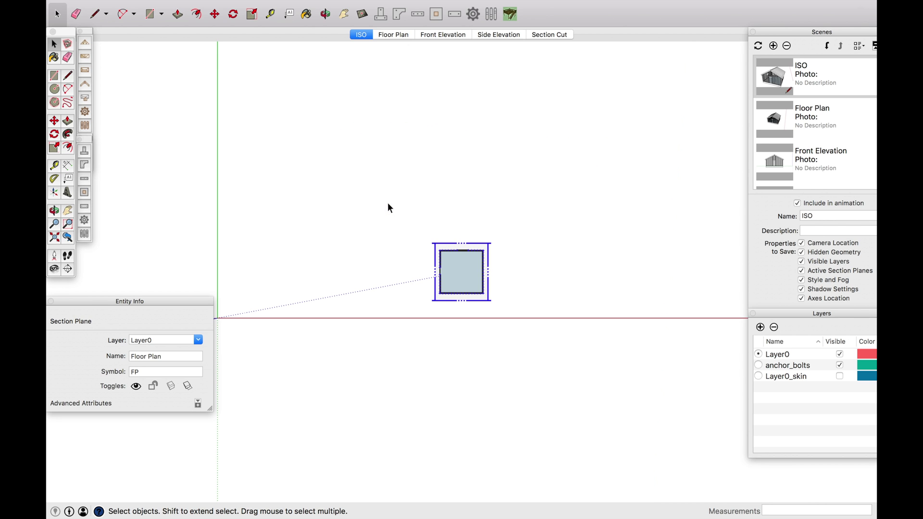
scroll(466, 282, "up", 5)
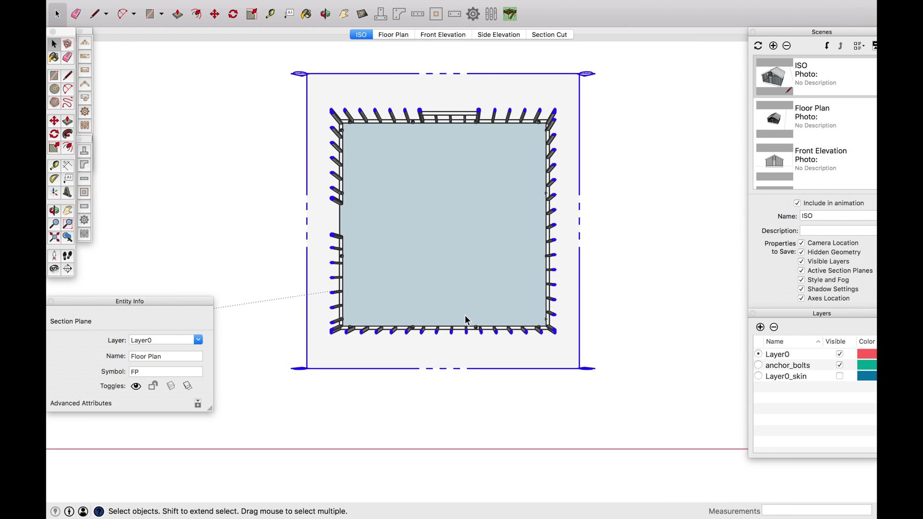
scroll(426, 206, "up", 1)
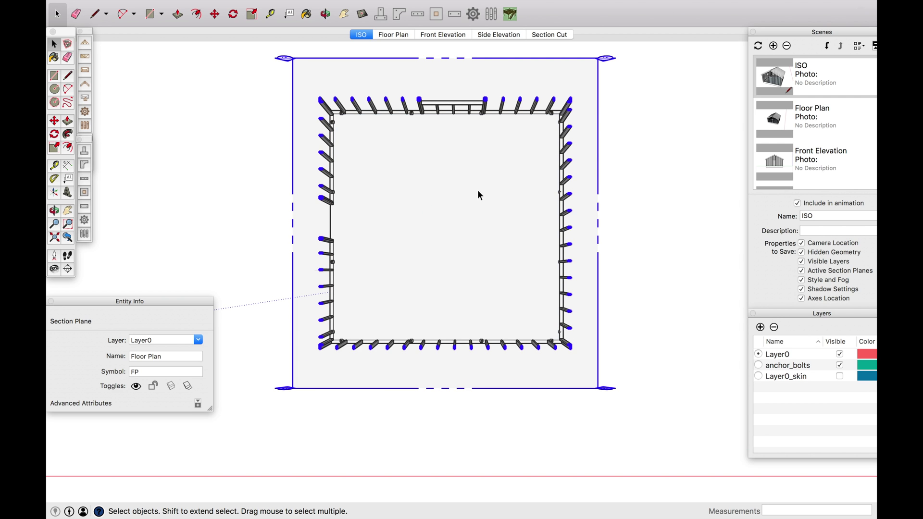
left_click(200, 147)
mouse_move(207, 4)
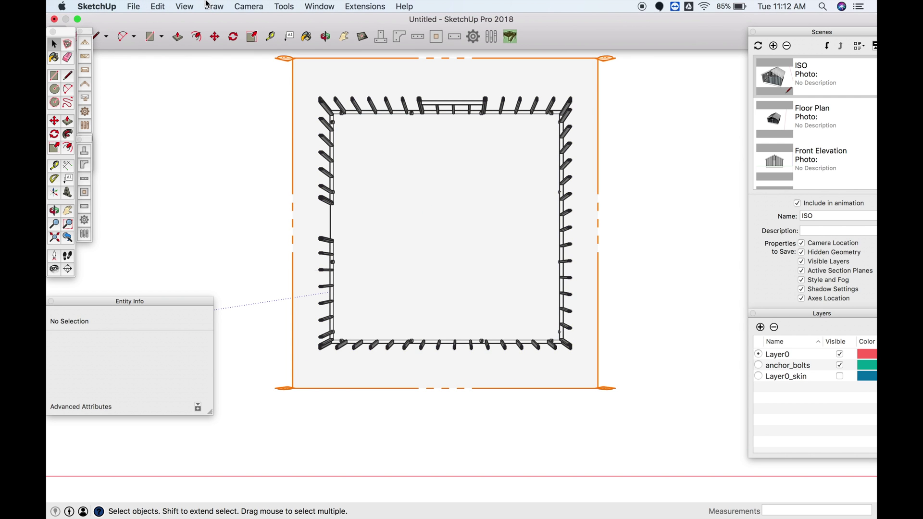
left_click(246, 10)
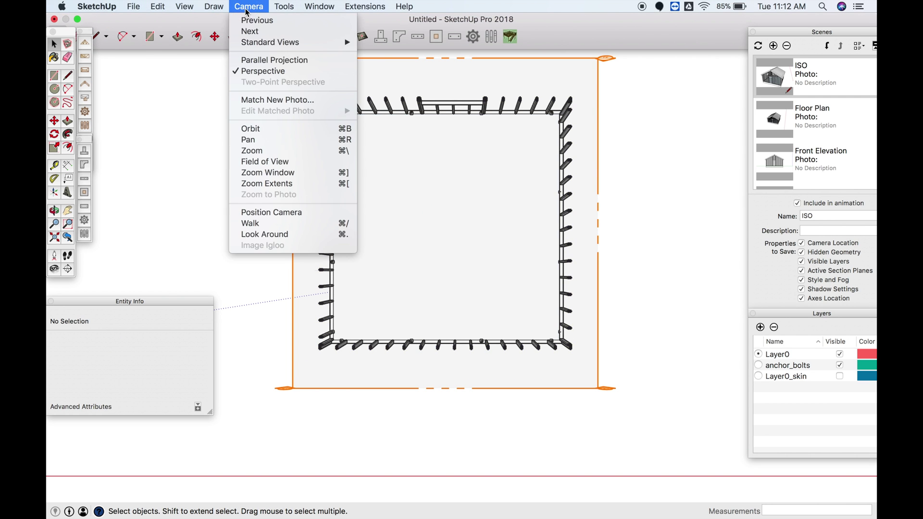
left_click(258, 61)
scroll(476, 271, "up", 1)
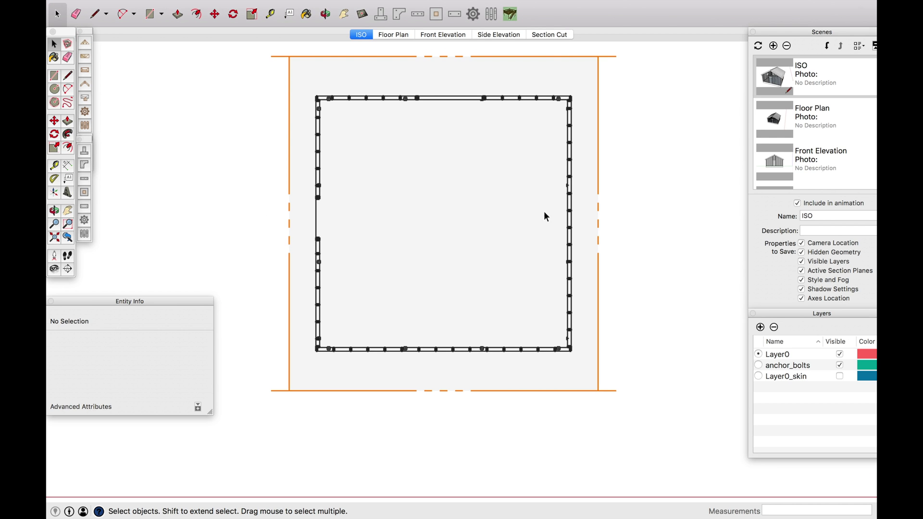
Step: Update the Floor Plan scene with the top-down plan view, without saving a style
right_click(818, 116)
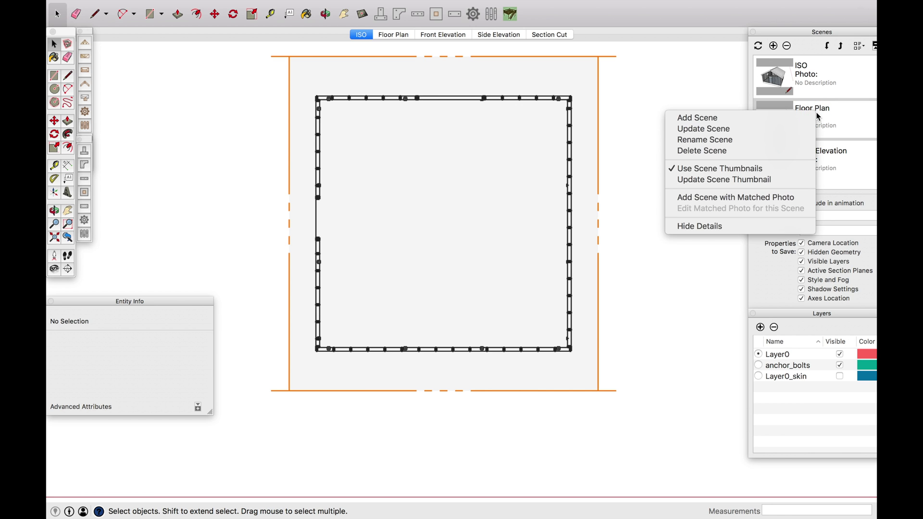
left_click(754, 129)
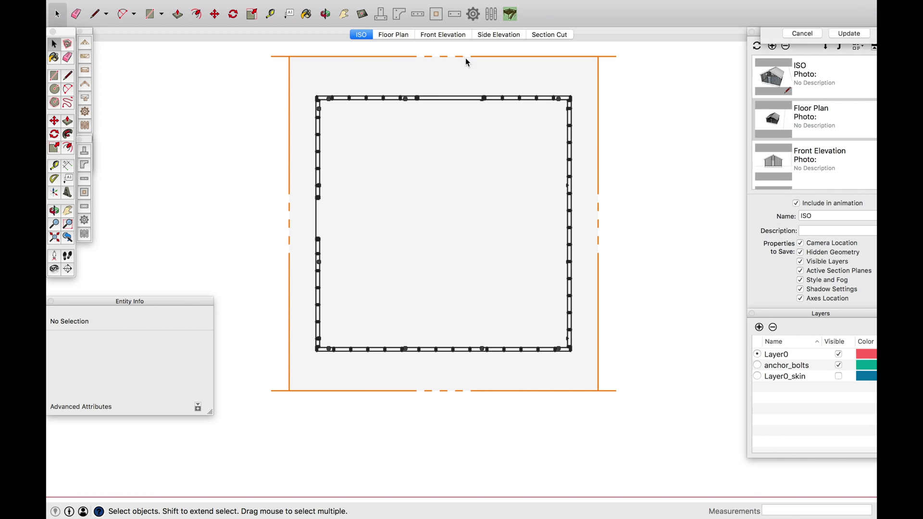
left_click(839, 136)
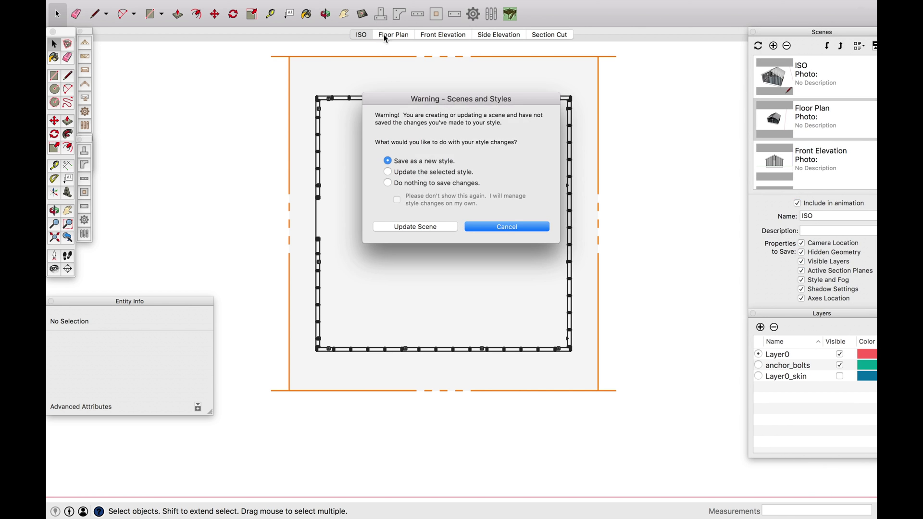
left_click(430, 227)
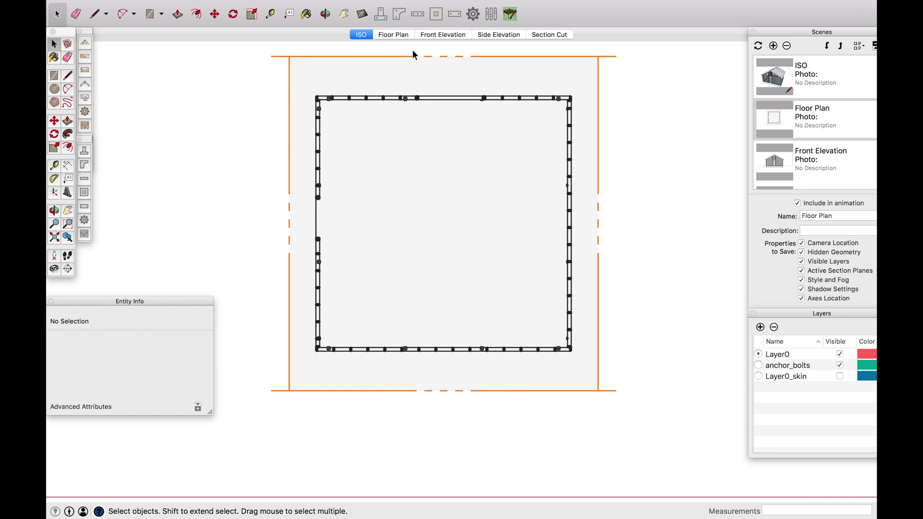
Step: Compare the Floor Plan and ISO scenes, then orbit the plan into a tilted 3-D view
left_click(394, 35)
left_click(368, 37)
left_click(391, 35)
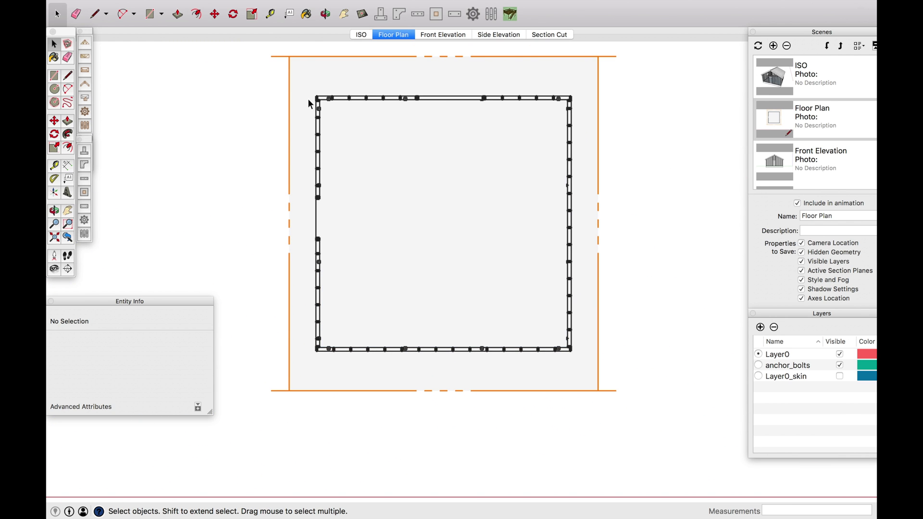
middle_click_drag(373, 243, 353, 258)
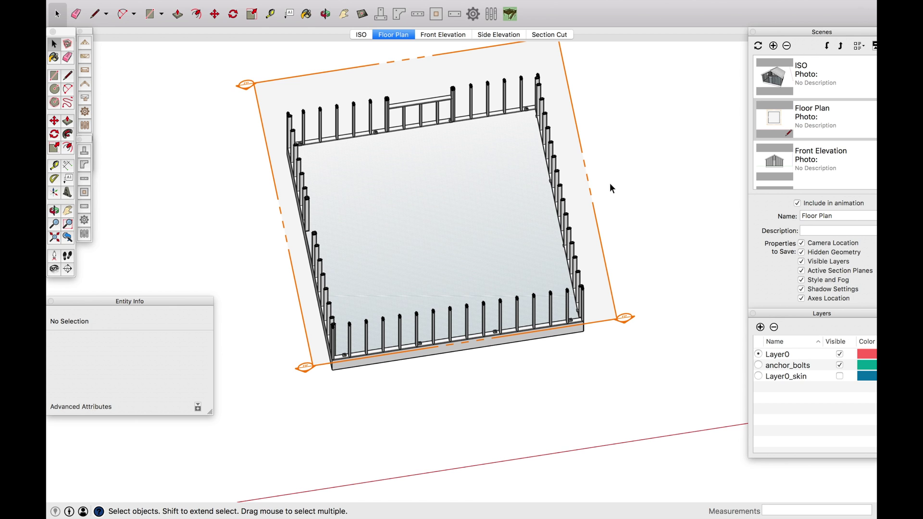
mouse_move(263, 4)
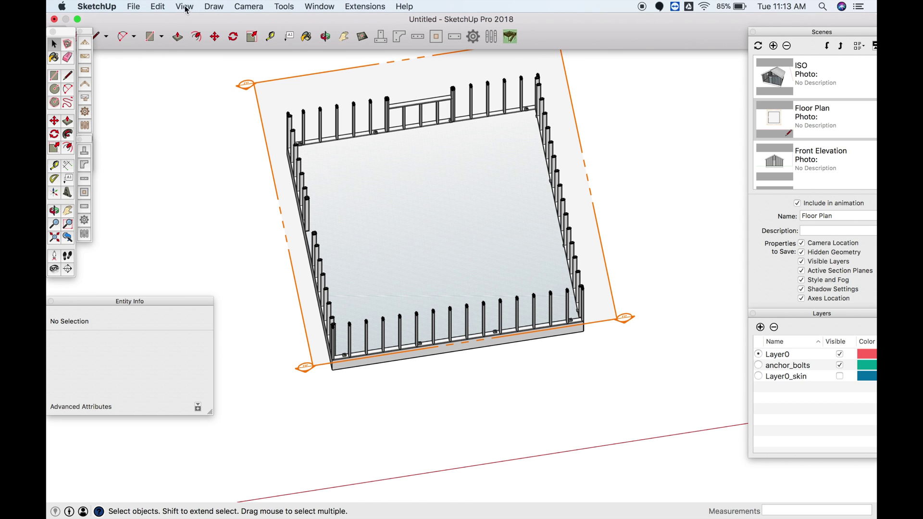
Step: Hide the section plane outlines while viewing the Floor Plan scene
left_click(162, 9)
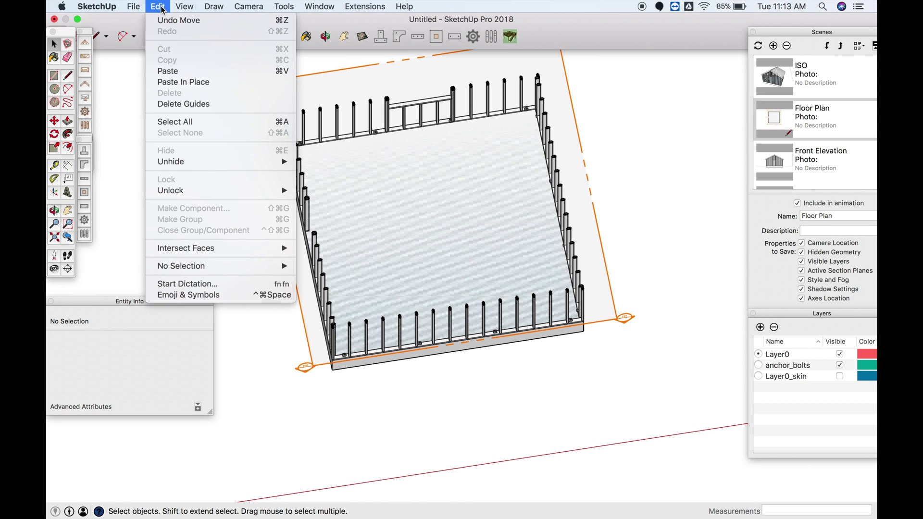
mouse_move(185, 7)
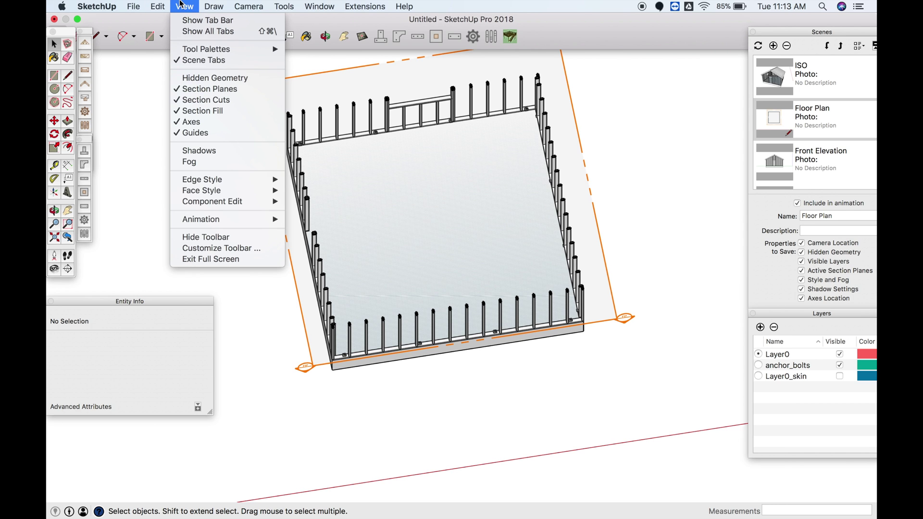
left_click(207, 89)
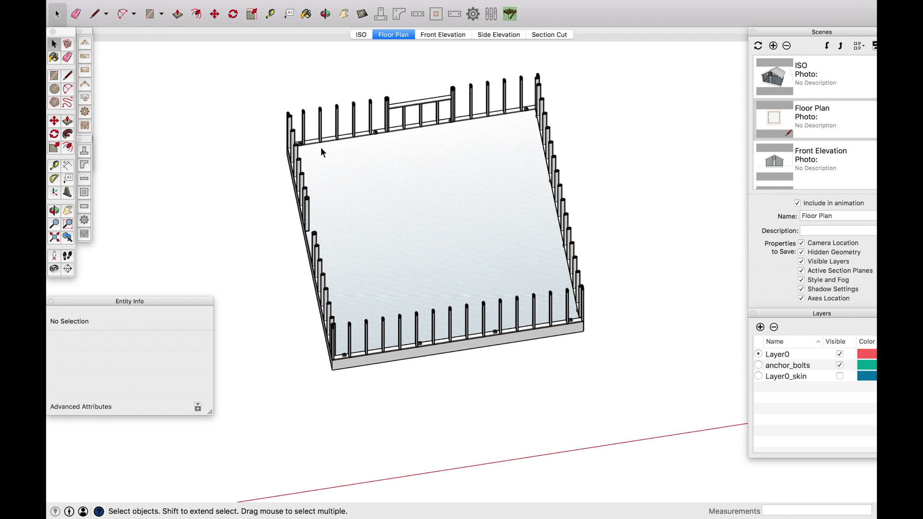
left_click(431, 35)
left_click(409, 35)
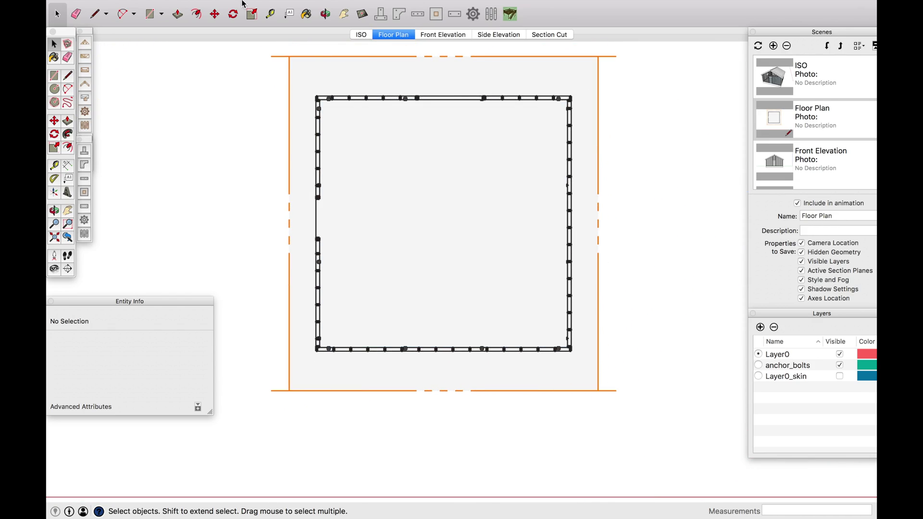
mouse_move(243, 4)
left_click(184, 6)
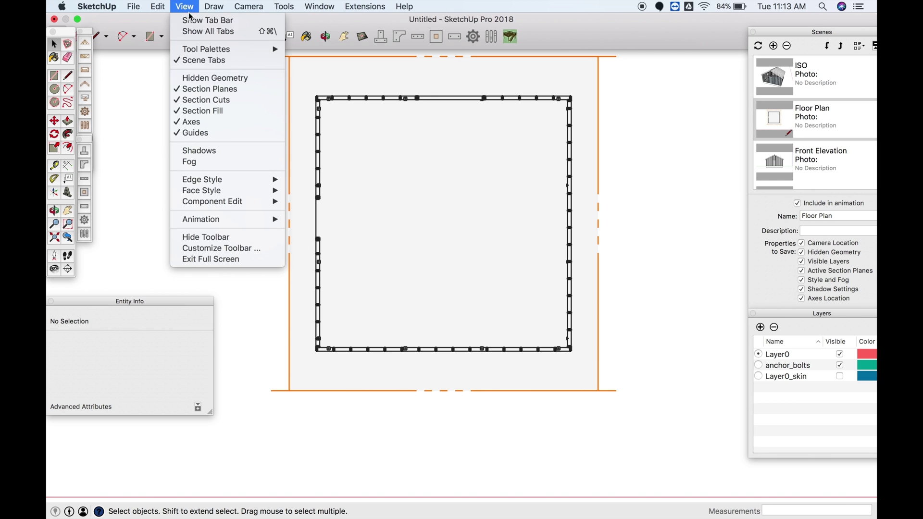
left_click(197, 89)
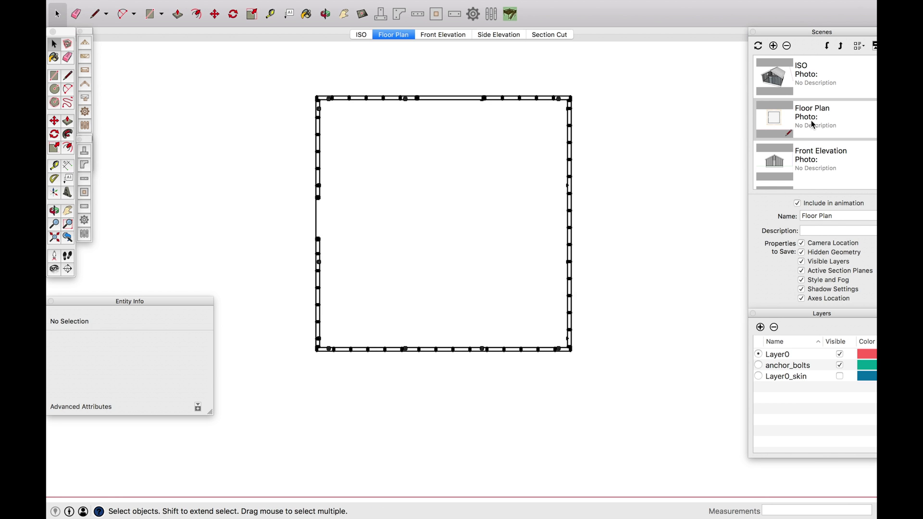
Step: Update the Floor Plan scene so it saves the hidden section planes
right_click(811, 120)
left_click(732, 137)
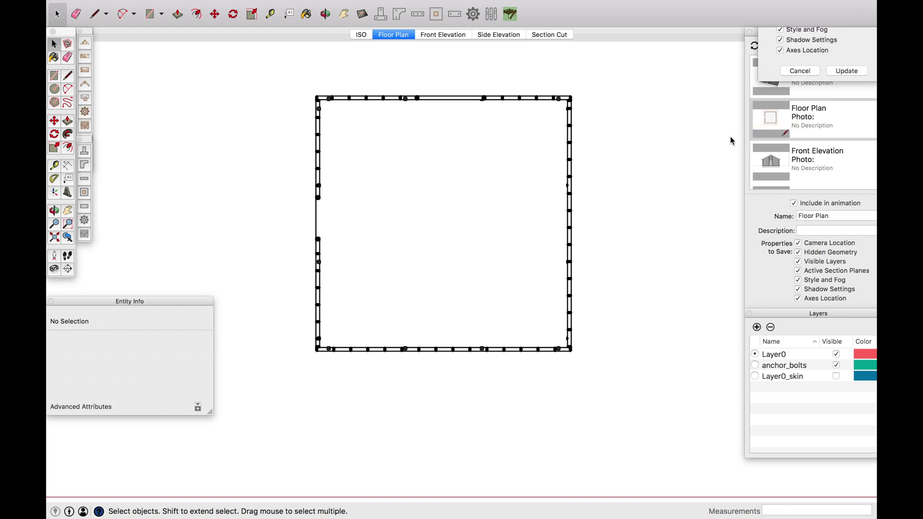
left_click(854, 137)
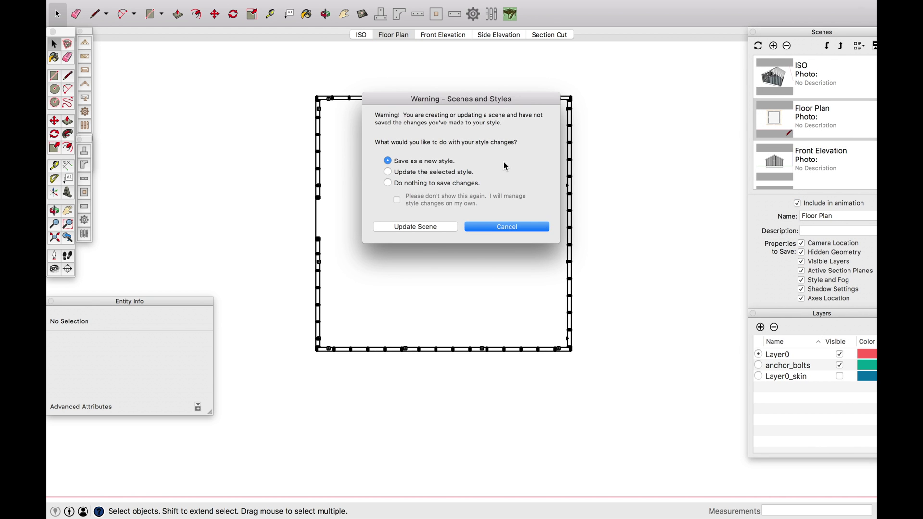
left_click(429, 227)
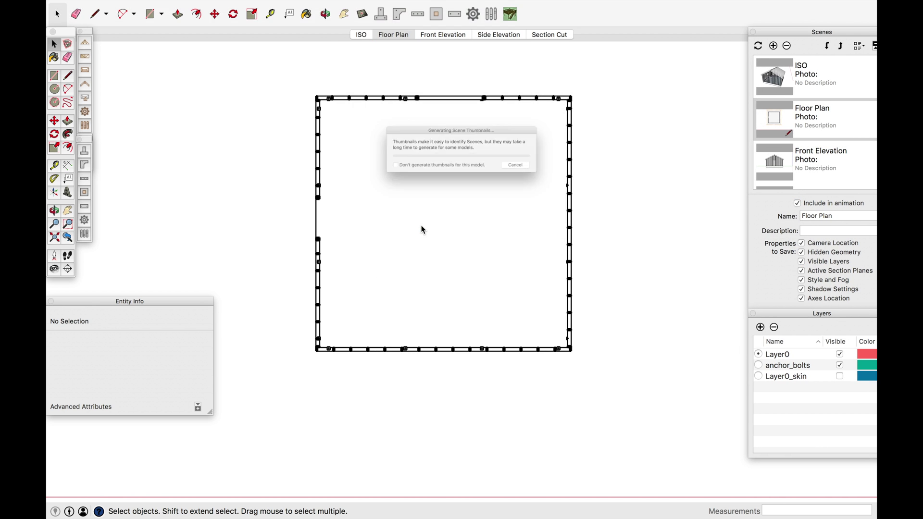
Step: Check the ISO and Floor Plan scenes, ending on the ISO view
left_click(359, 35)
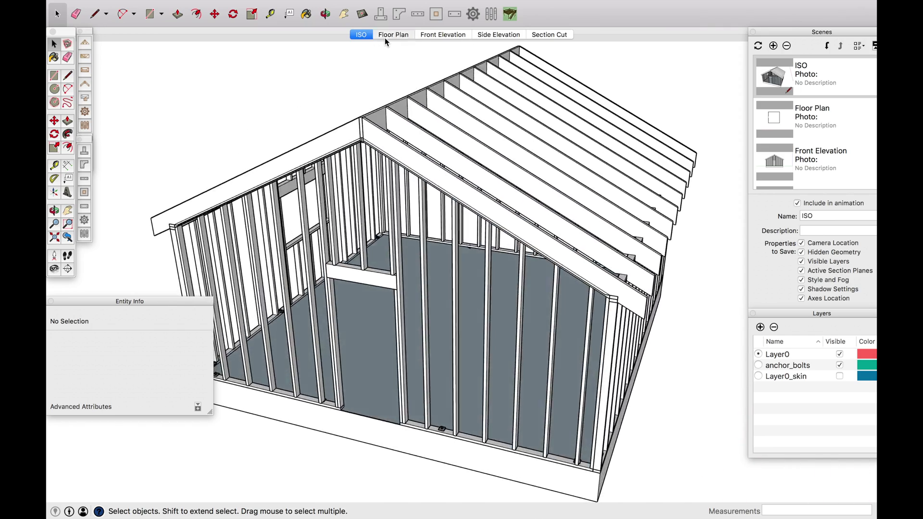
left_click(385, 37)
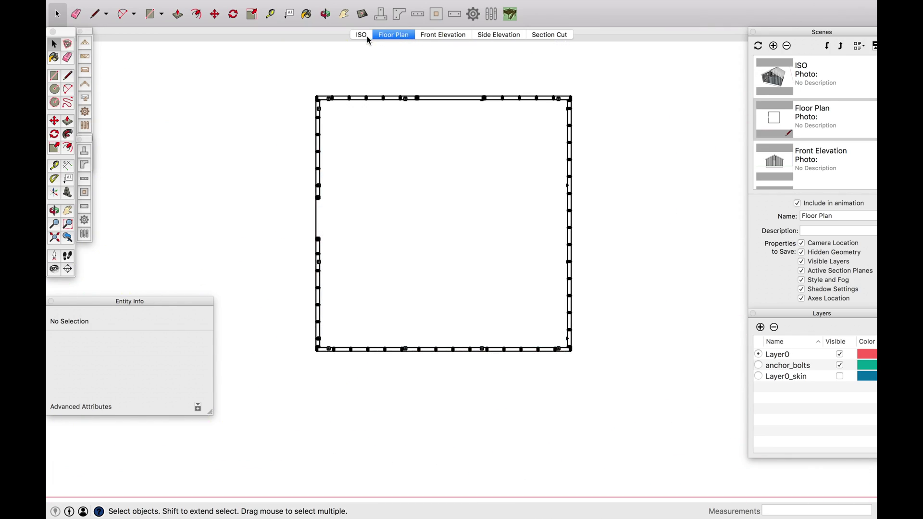
left_click(366, 35)
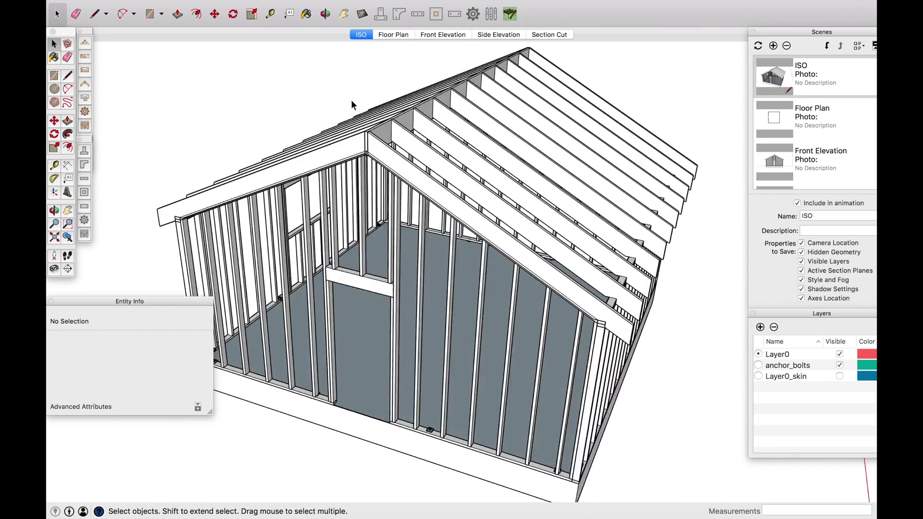
left_click(68, 269)
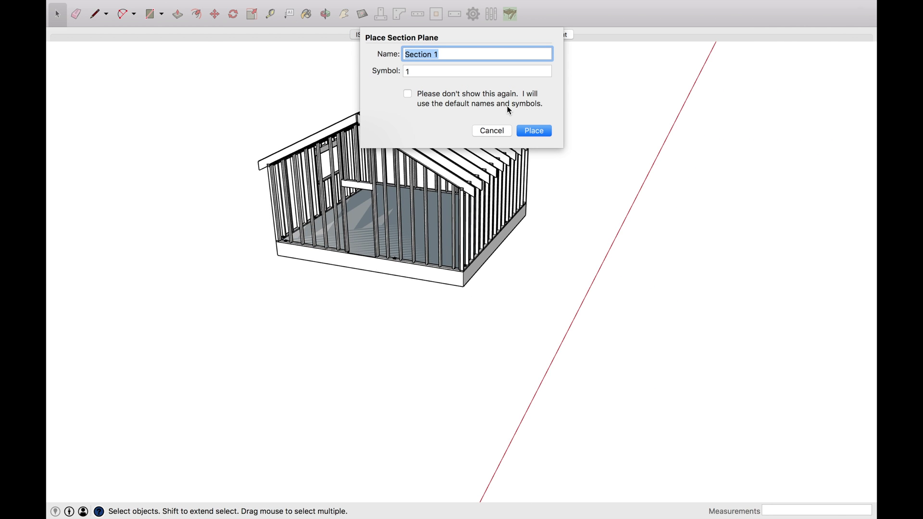
Step: Name the section plane Section 1 with symbol S1 and place it on the house front
key("Tab")
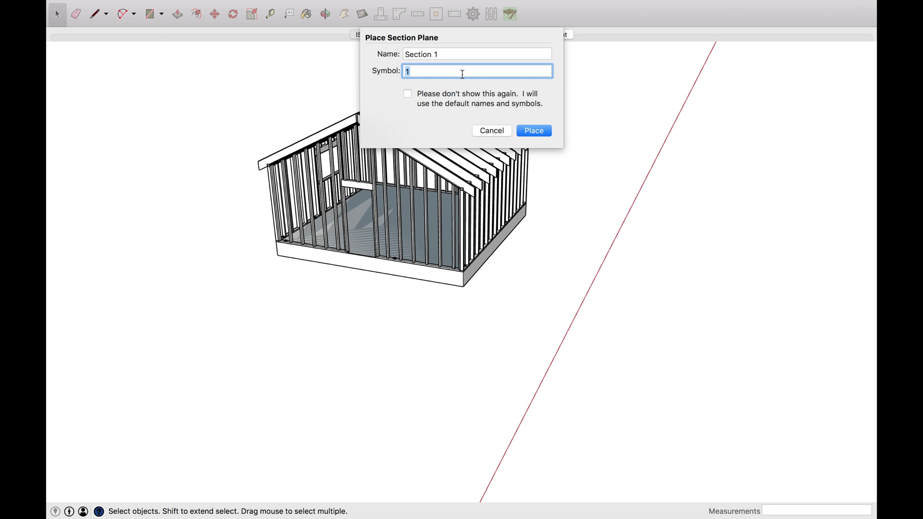
type("S1")
key("Return")
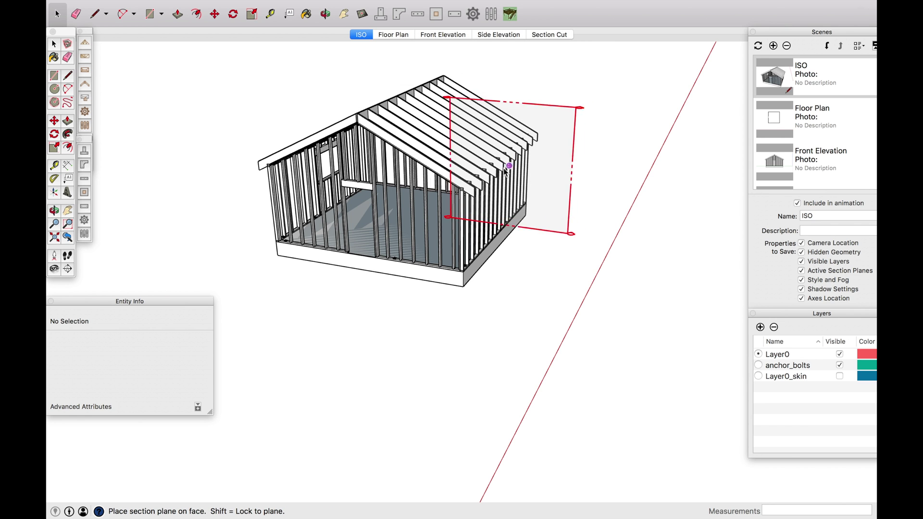
left_click(464, 204)
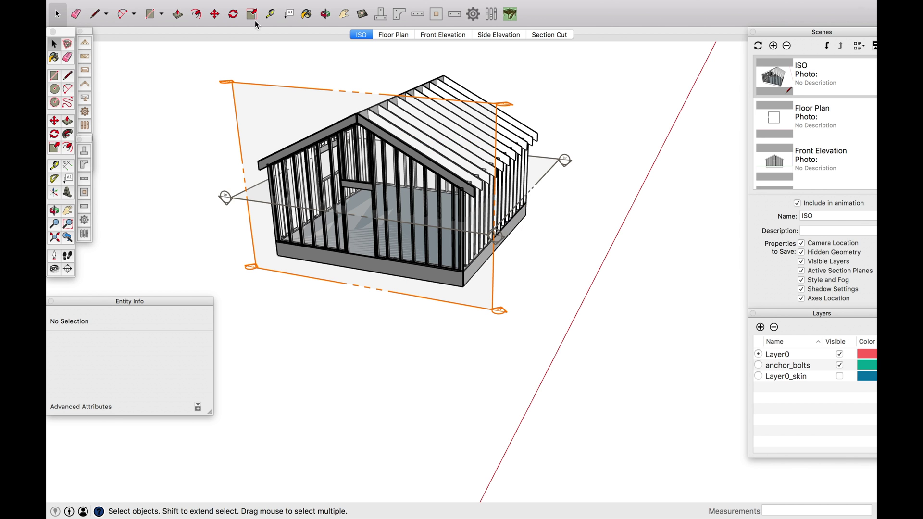
Step: Slide the section plane partway into the house, then clear the selection
left_click(214, 14)
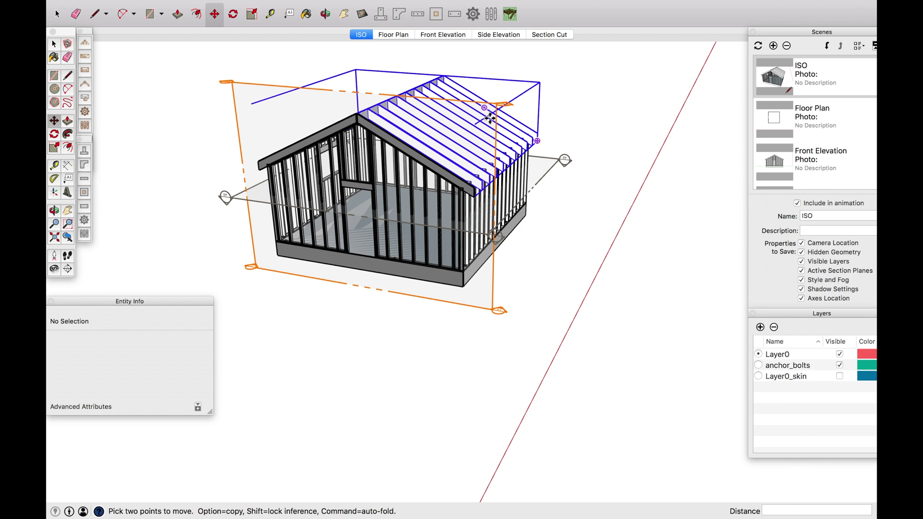
left_click(493, 305)
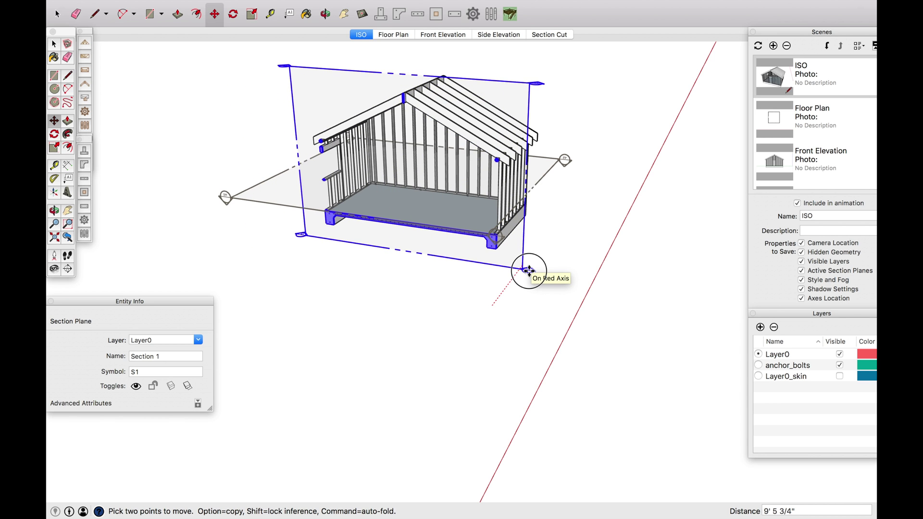
right_click(529, 270)
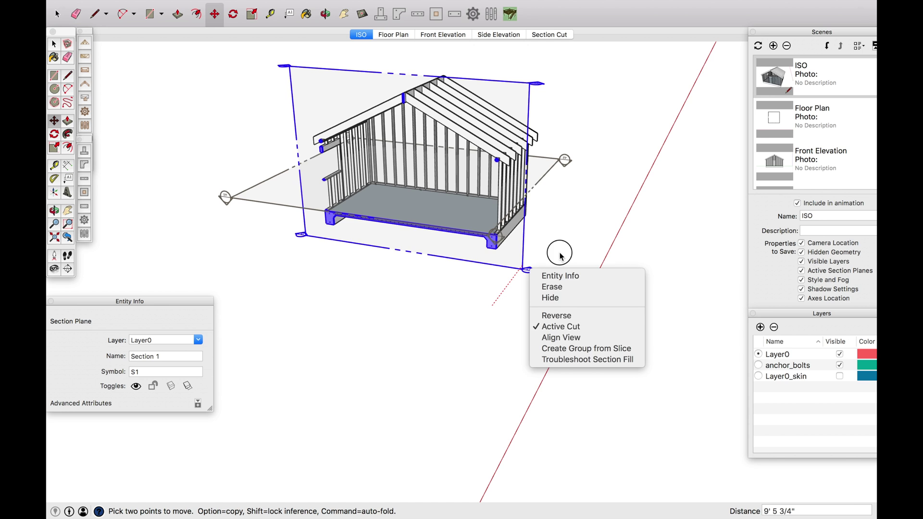
left_click(548, 244)
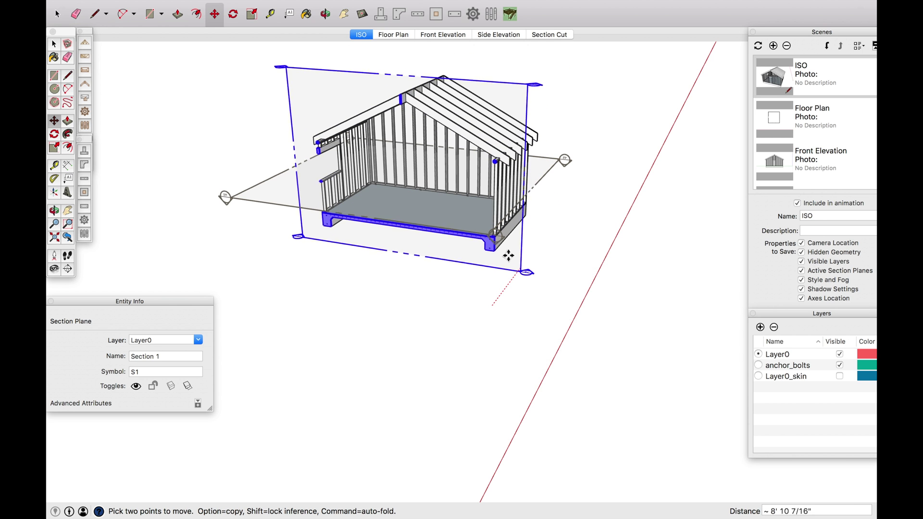
left_click(513, 253)
key("super+shift+a")
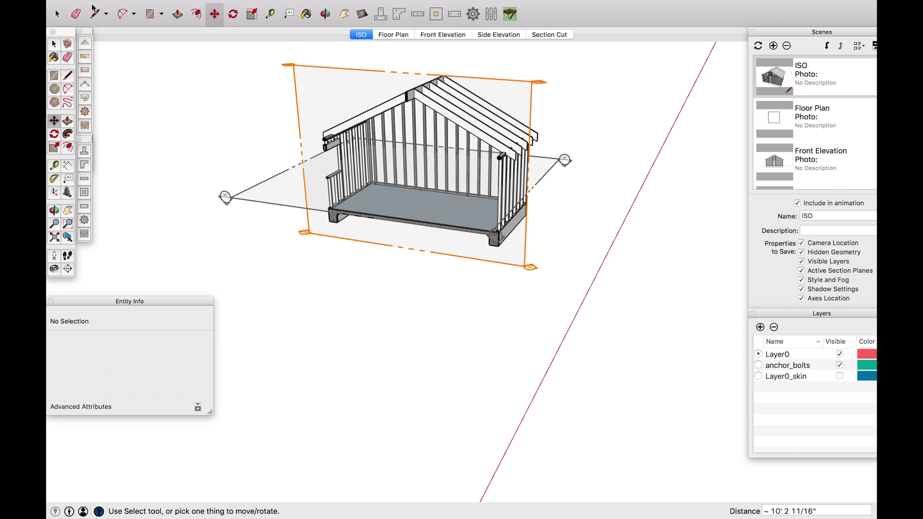
left_click(57, 14)
Step: Align the view straight onto the Section 1 cut
left_click(509, 80)
right_click(509, 79)
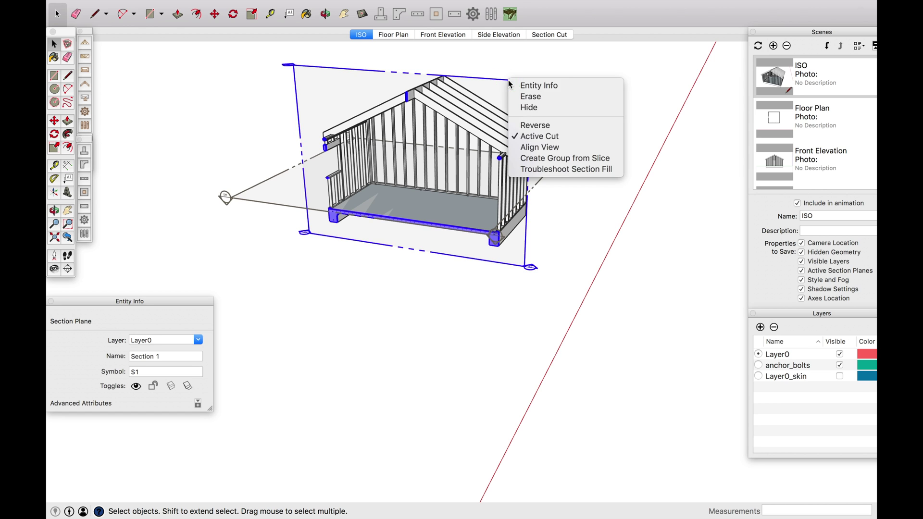
left_click(545, 148)
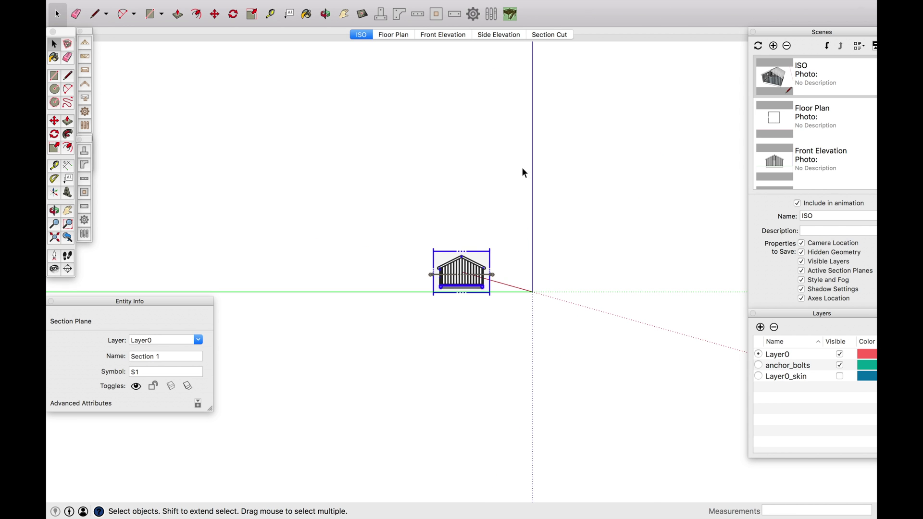
scroll(492, 255, "up", 3)
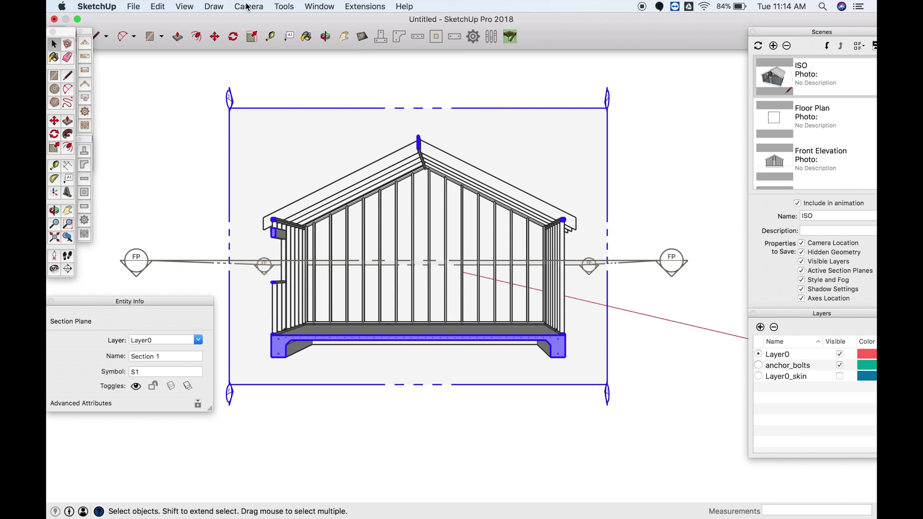
Step: Switch to Parallel Projection, hide section plane outlines, and zoom in
left_click(249, 6)
left_click(257, 60)
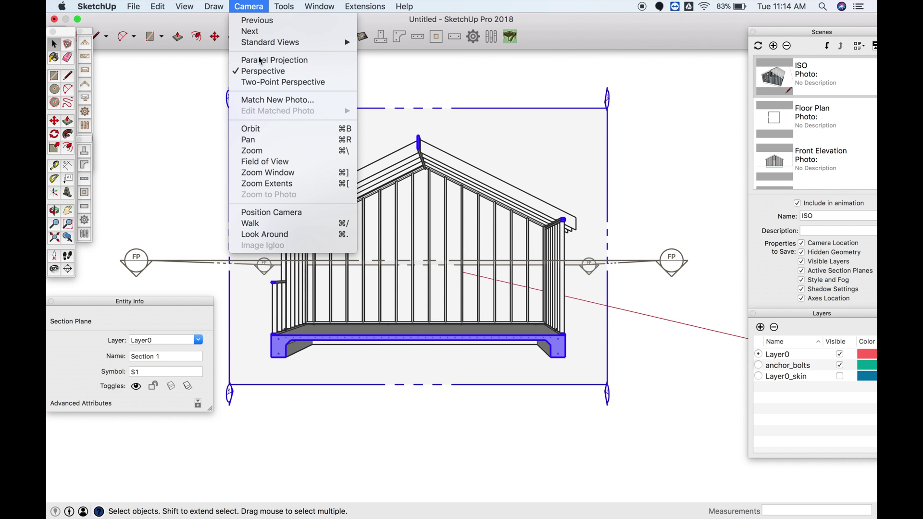
left_click(191, 7)
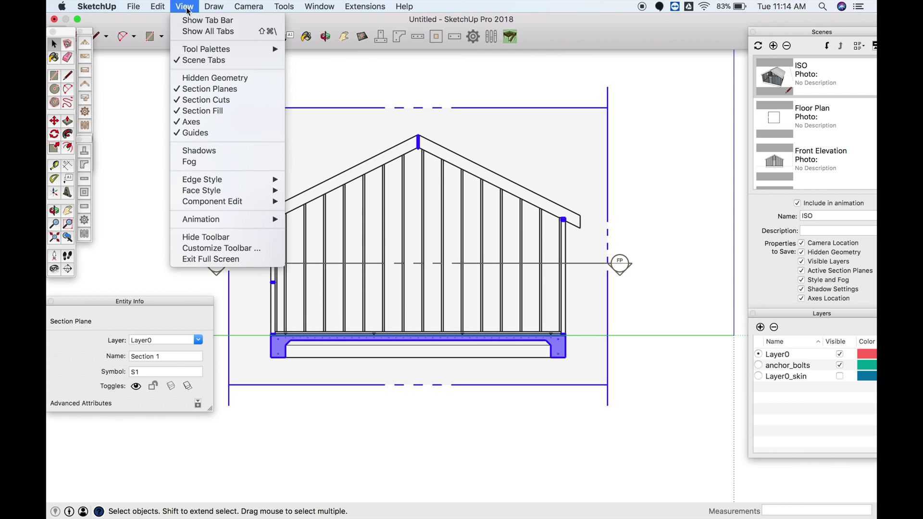
left_click(194, 90)
scroll(307, 234, "up", 2)
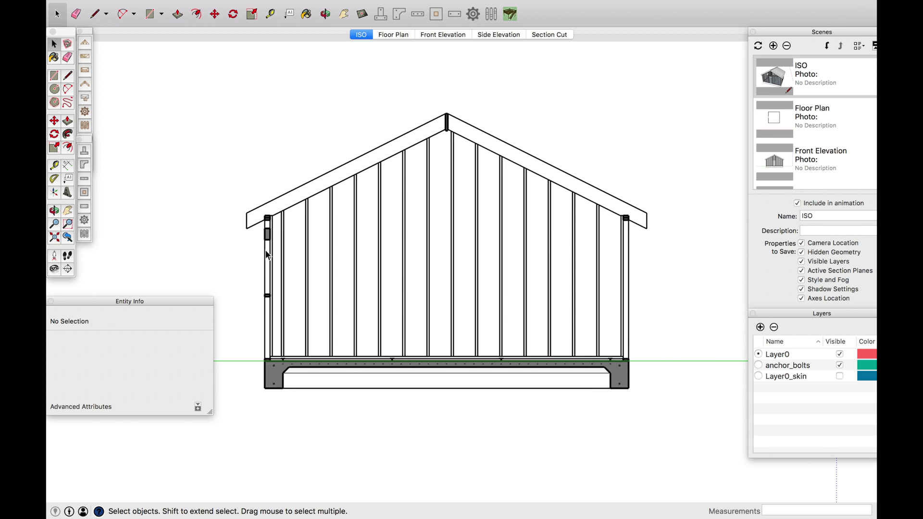
Step: Resave the Section Cut scene with the flat cross-section view, then show Floor Plan
scroll(239, 258, "up", 2)
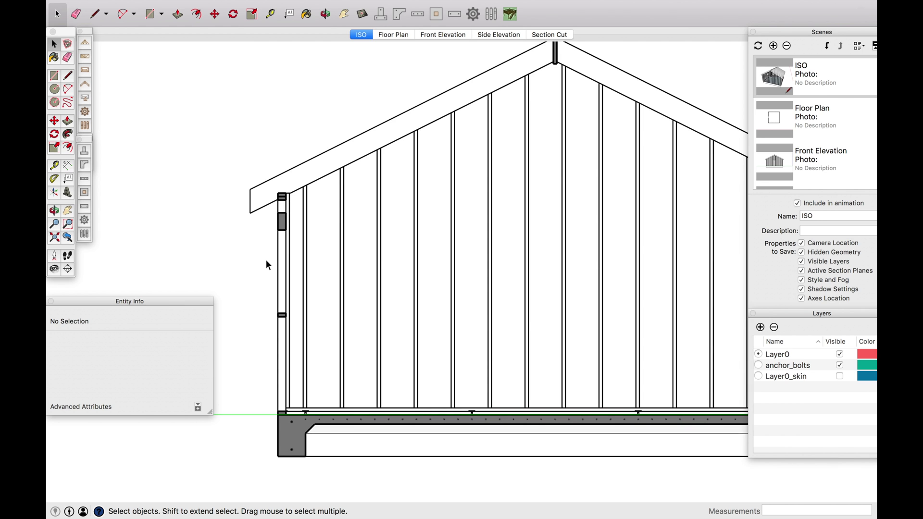
scroll(264, 260, "down", 2)
scroll(408, 254, "up", 2)
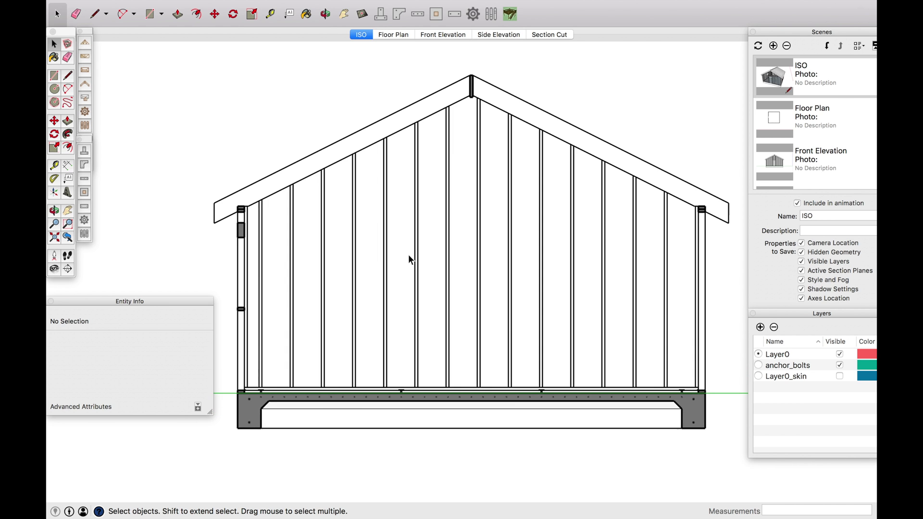
scroll(367, 252, "down", 2)
scroll(333, 281, "up", 2)
scroll(366, 285, "down", 1)
scroll(366, 287, "down", 1)
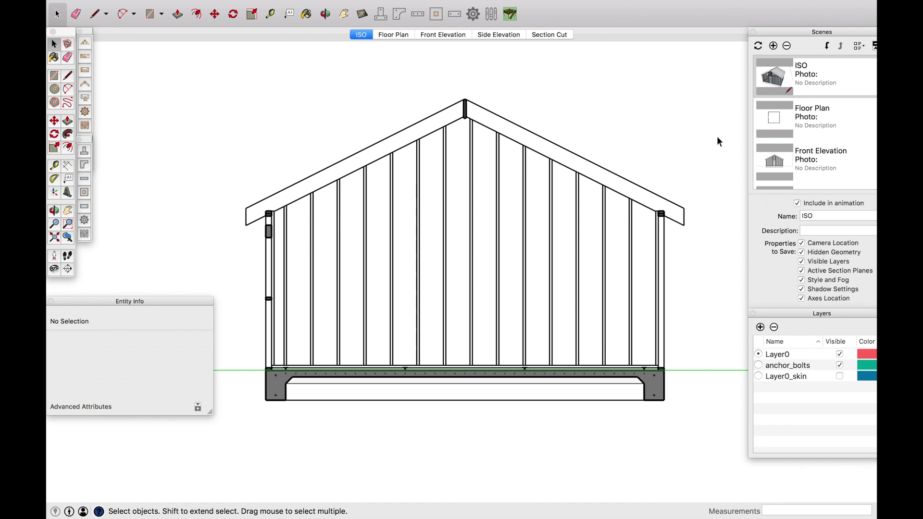
scroll(829, 135, "down", 4)
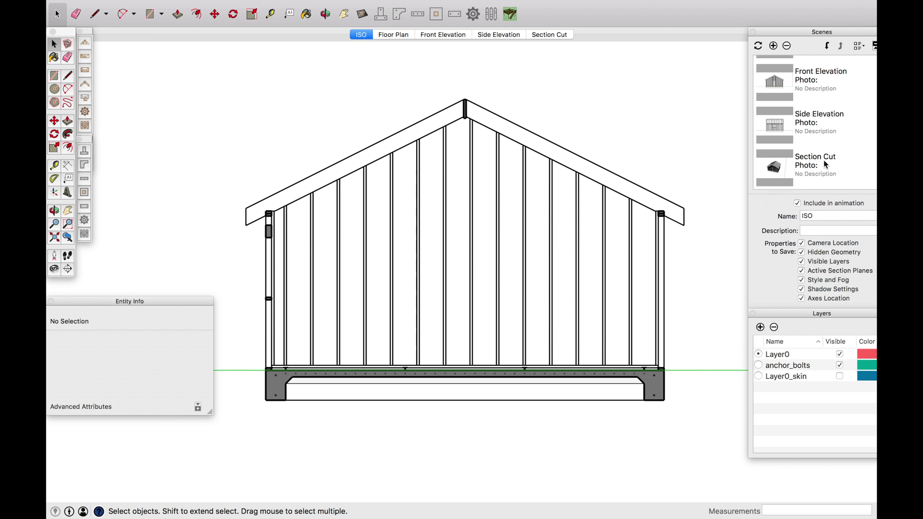
right_click(807, 166)
left_click(728, 181)
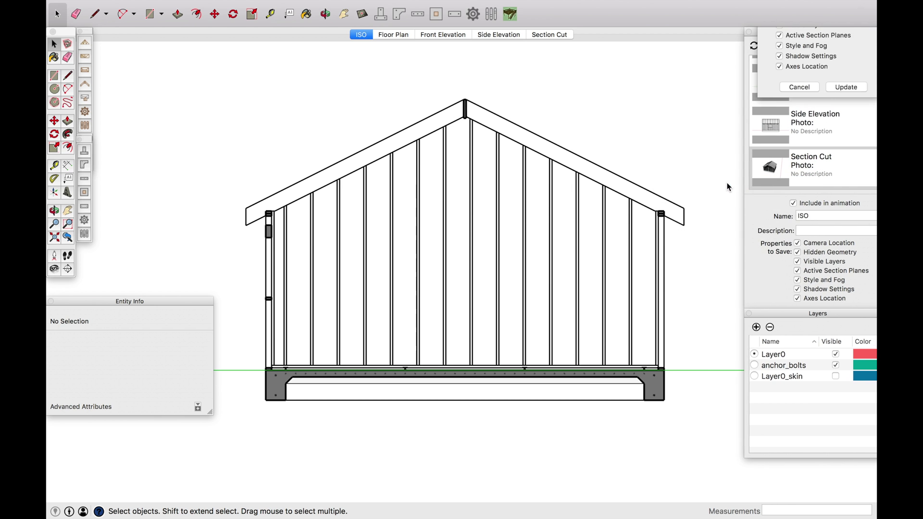
left_click(845, 136)
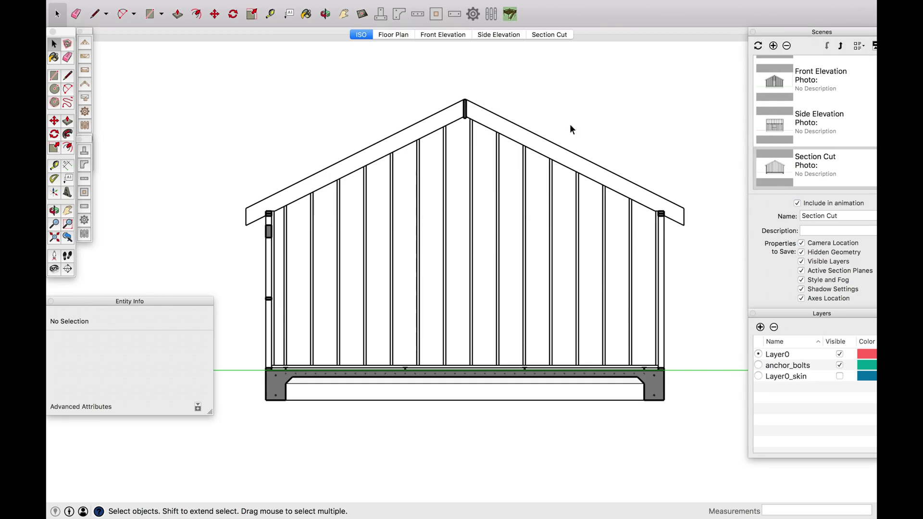
left_click(385, 36)
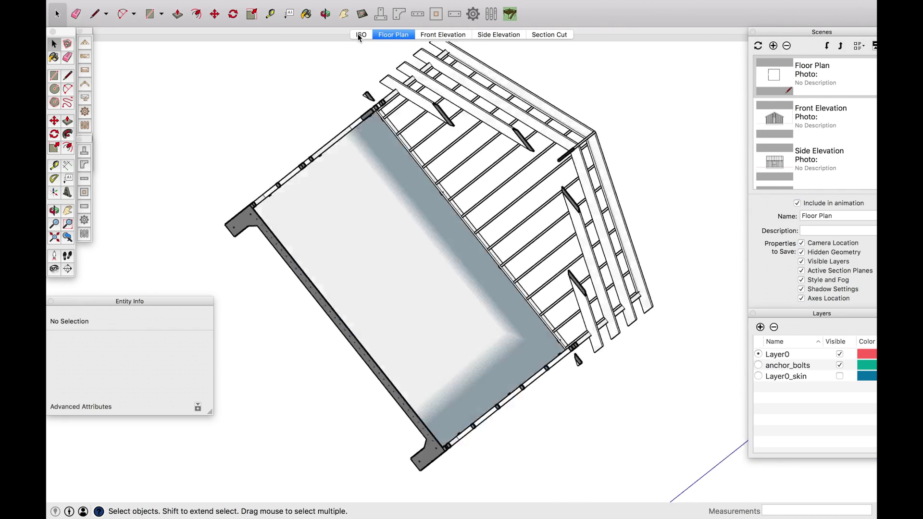
Step: Review the ISO, Floor Plan, Front Elevation, Side Elevation and Section Cut scenes in turn
left_click(357, 35)
left_click(385, 35)
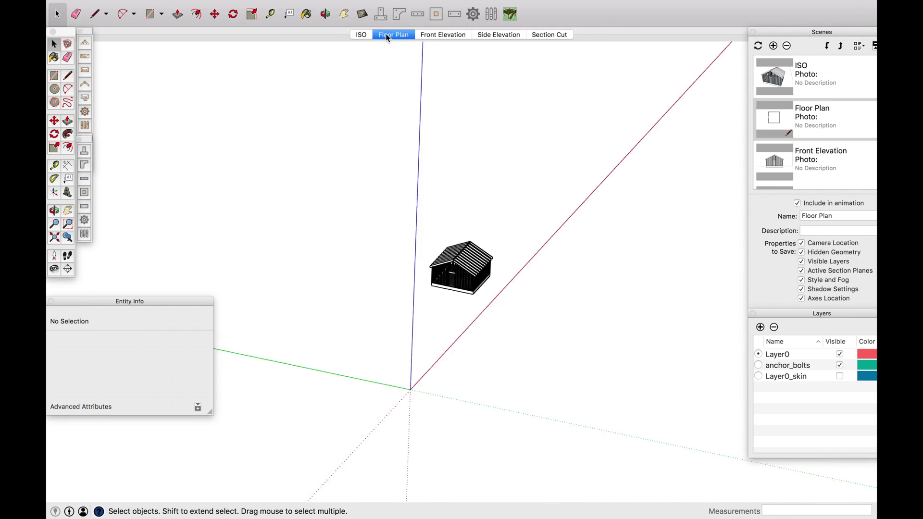
left_click(434, 35)
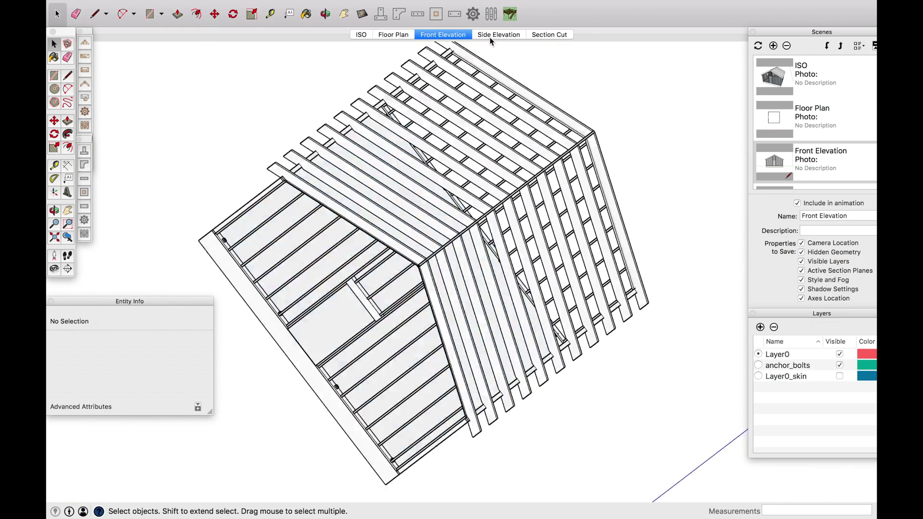
left_click(491, 36)
left_click(540, 35)
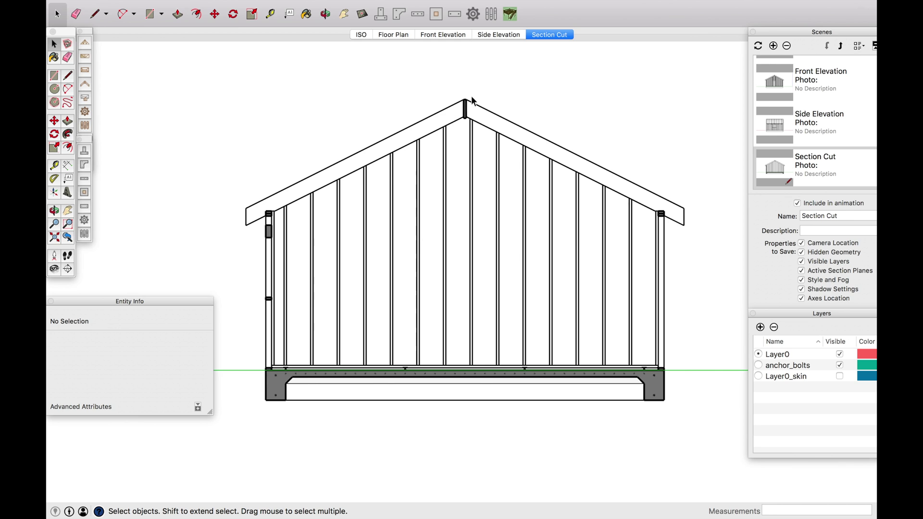
scroll(476, 89, "down", 3)
left_click(364, 37)
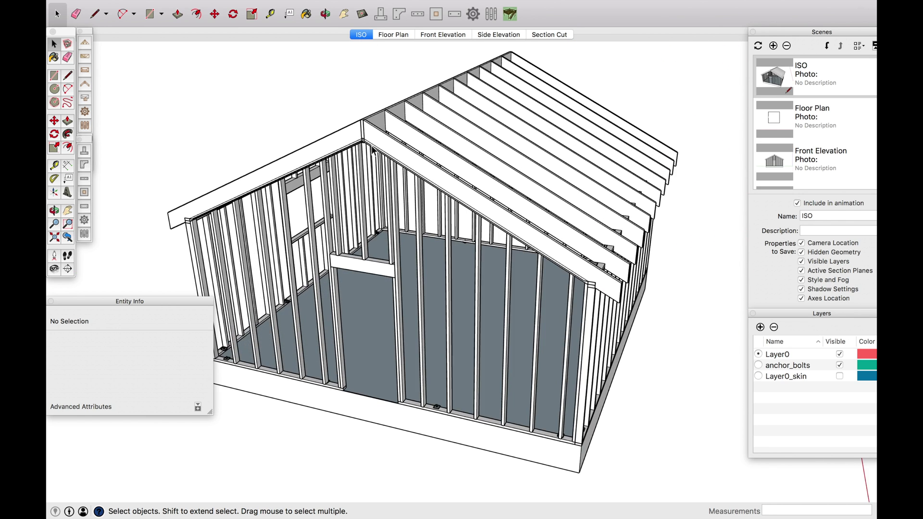
scroll(322, 156, "down", 2)
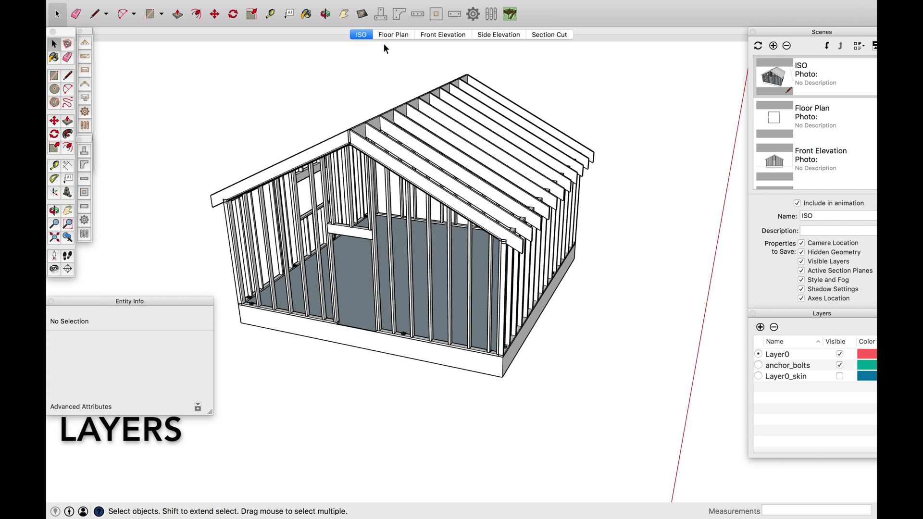
left_click(542, 36)
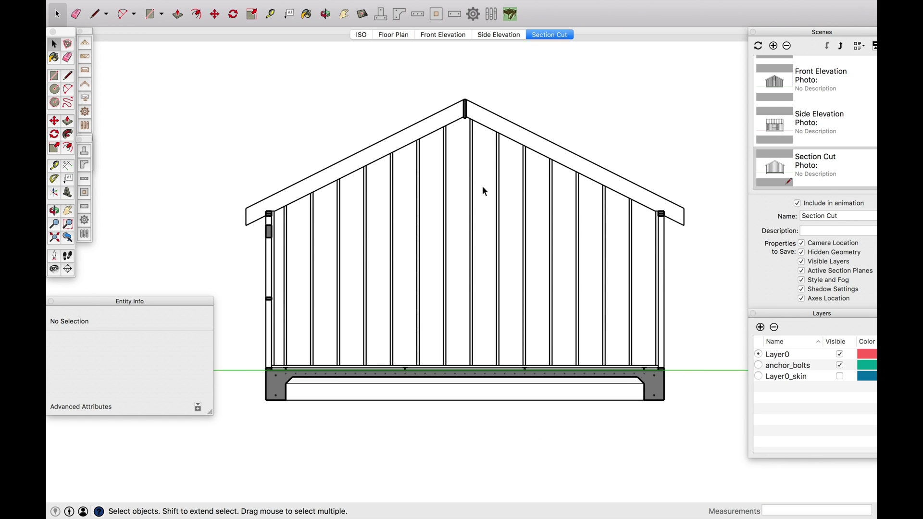
Step: Assign the roof rafter assembly to a new layer named Roof and make it invisible
left_click(471, 223)
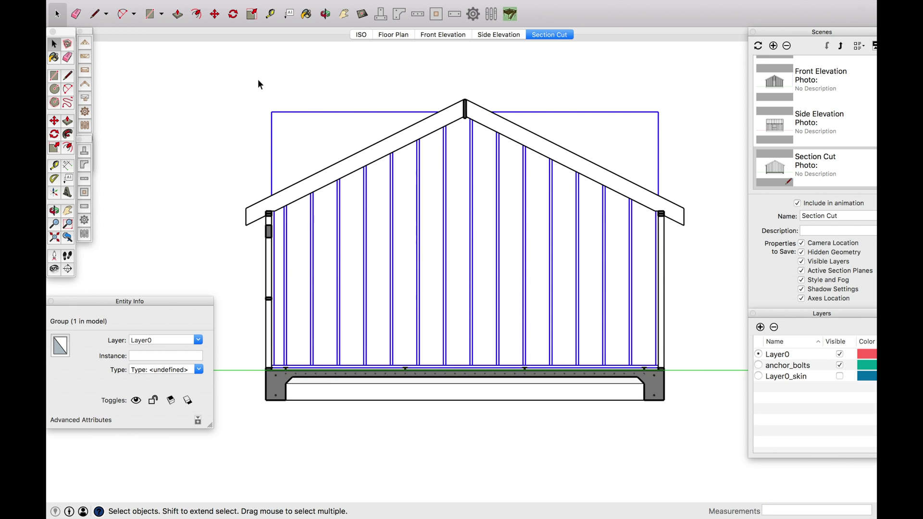
left_click(355, 34)
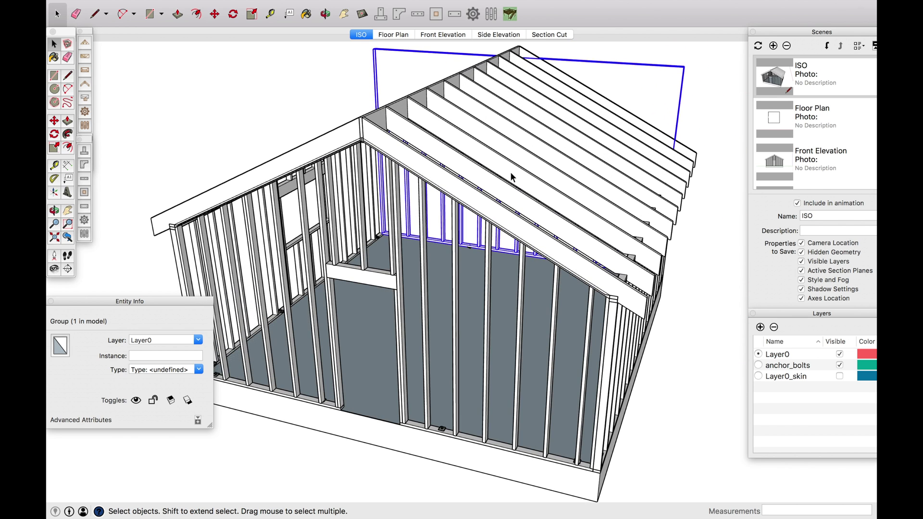
left_click(526, 172)
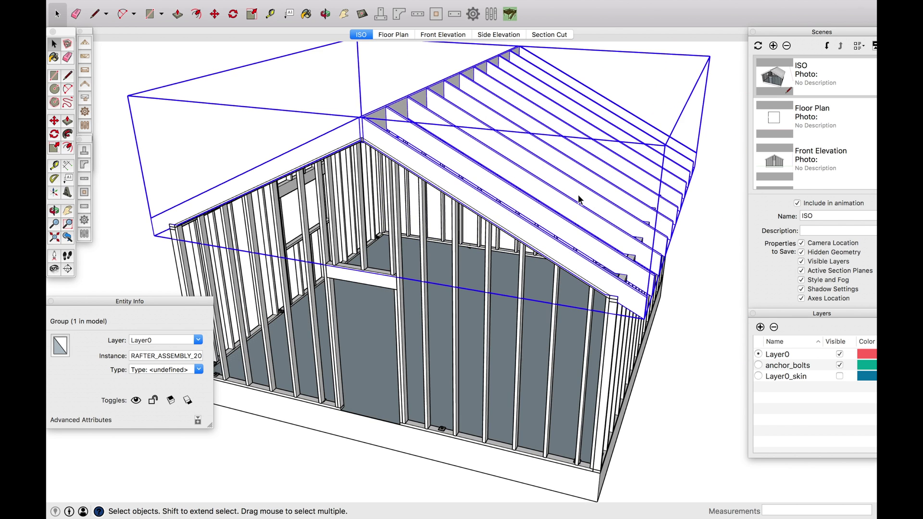
left_click(198, 340)
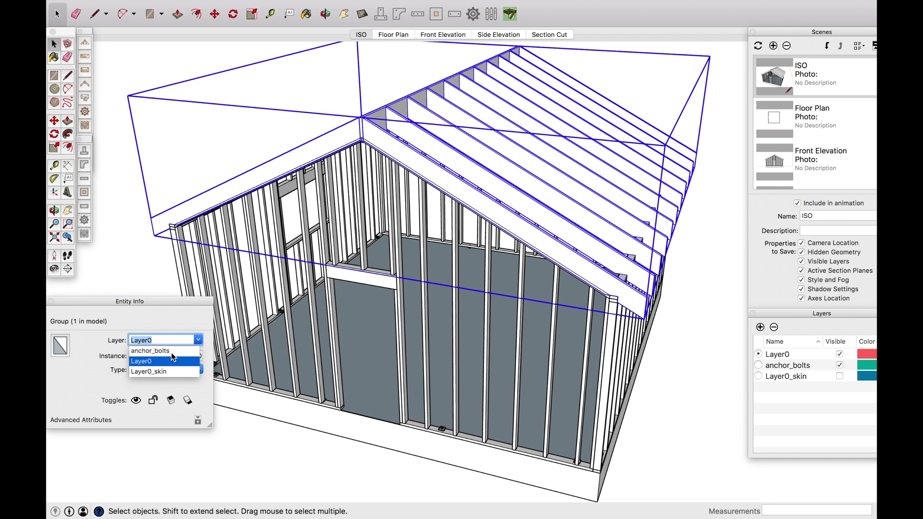
type("Roof")
key("Return")
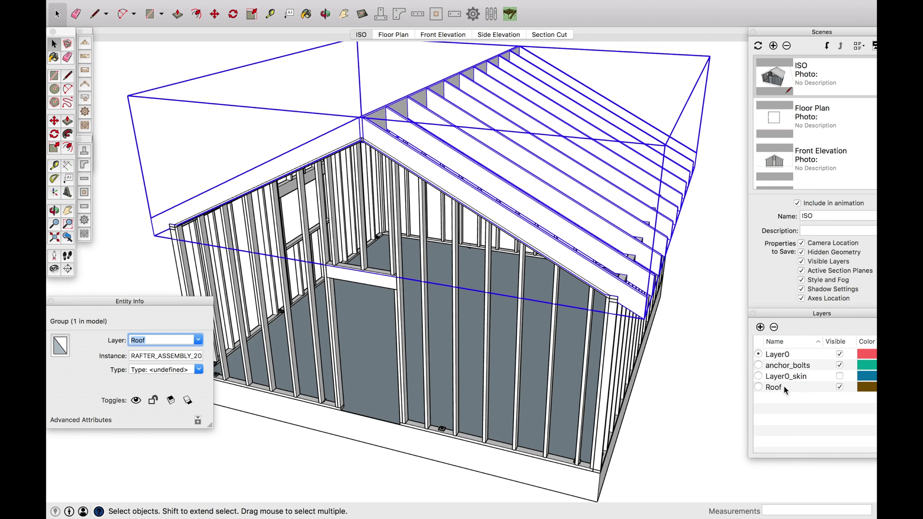
left_click(841, 388)
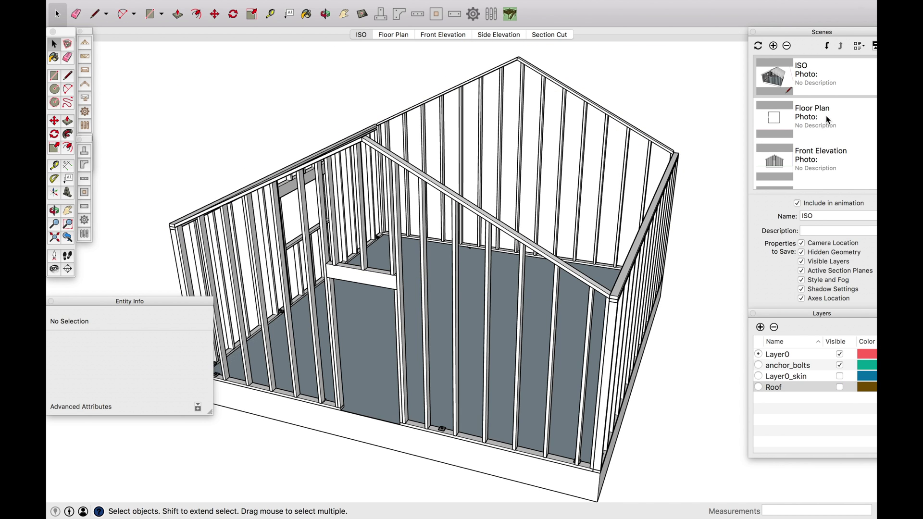
Step: Resave the ISO scene with all properties so the Roof layer stays hidden
right_click(808, 85)
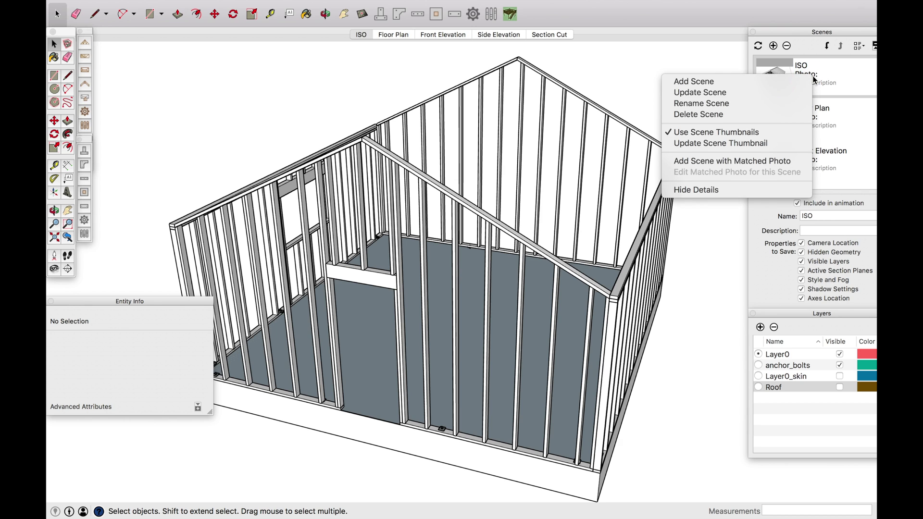
left_click(740, 94)
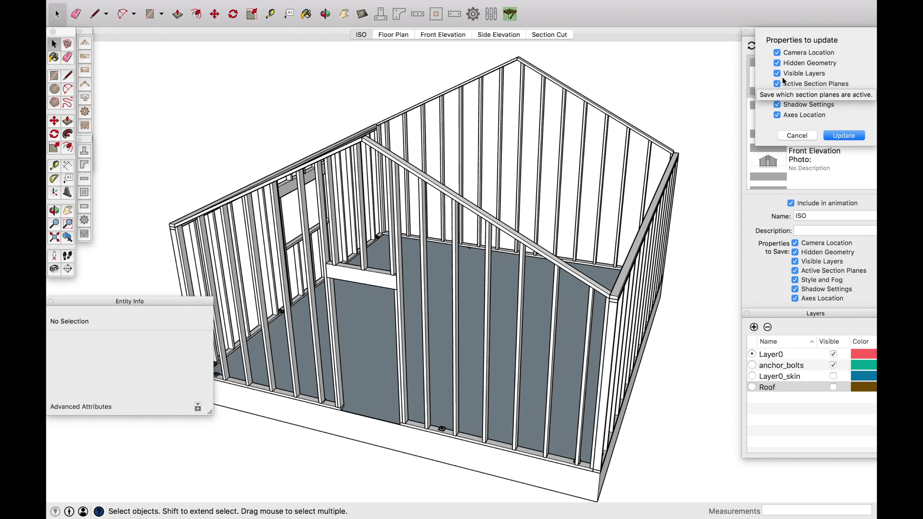
left_click(843, 137)
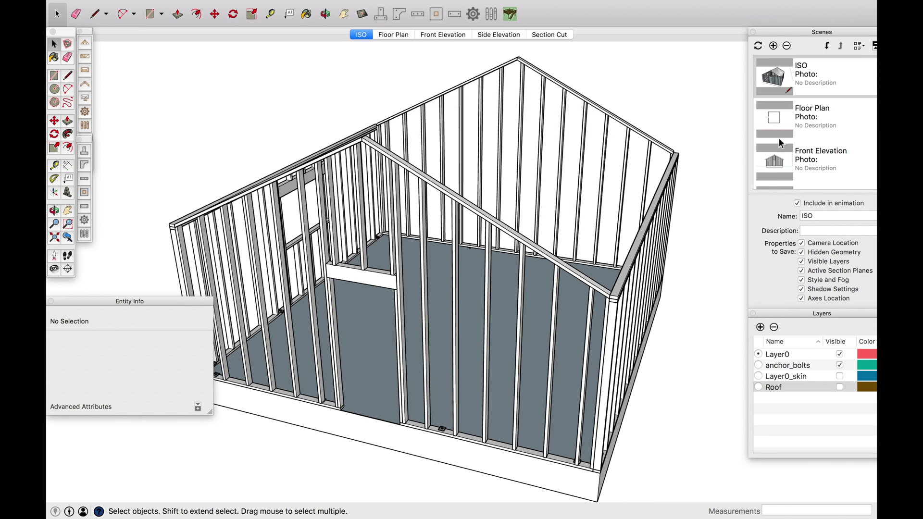
left_click(402, 37)
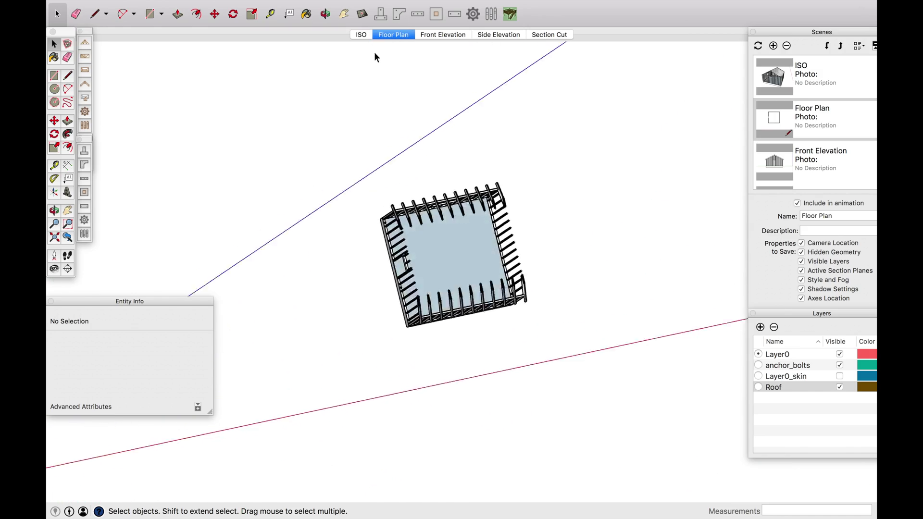
left_click(453, 36)
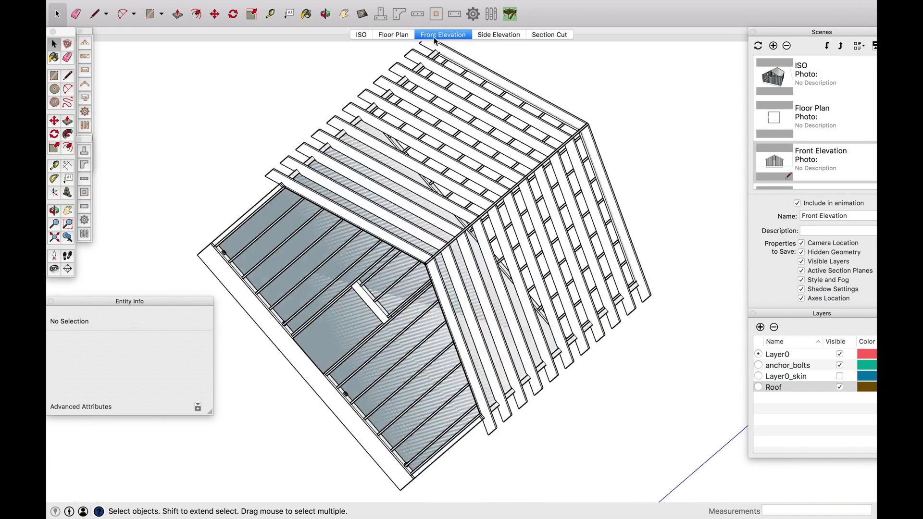
left_click(362, 35)
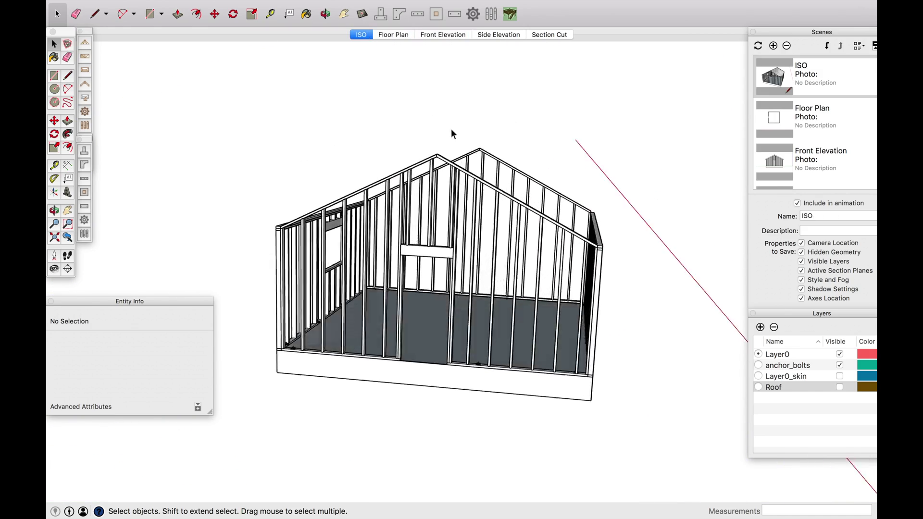